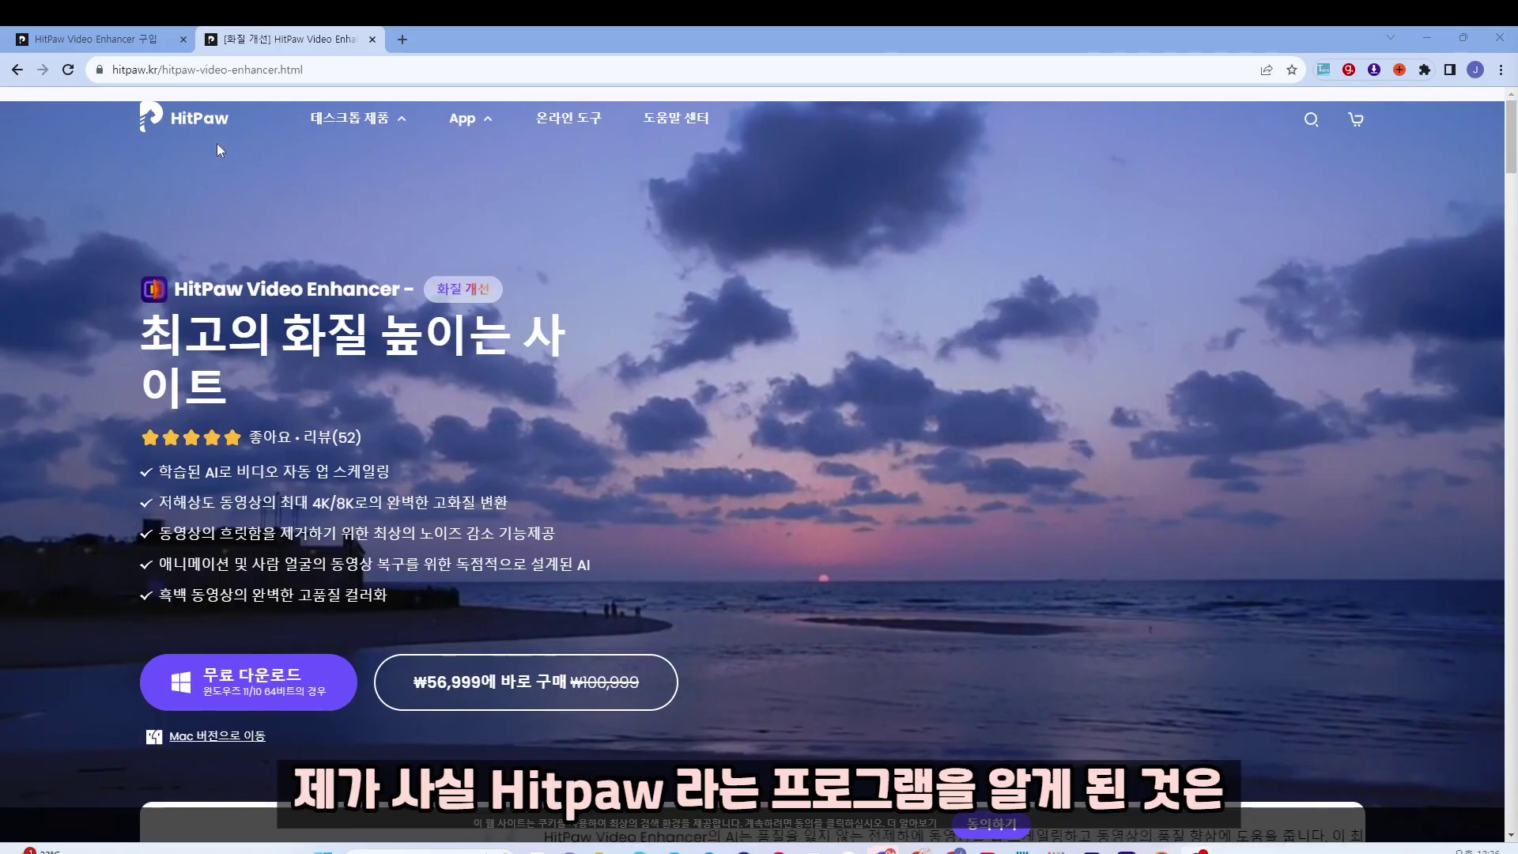
# Step: Switch to the HitPaw Video Enhancer desktop application
pyautogui.moveTo(364, 139)
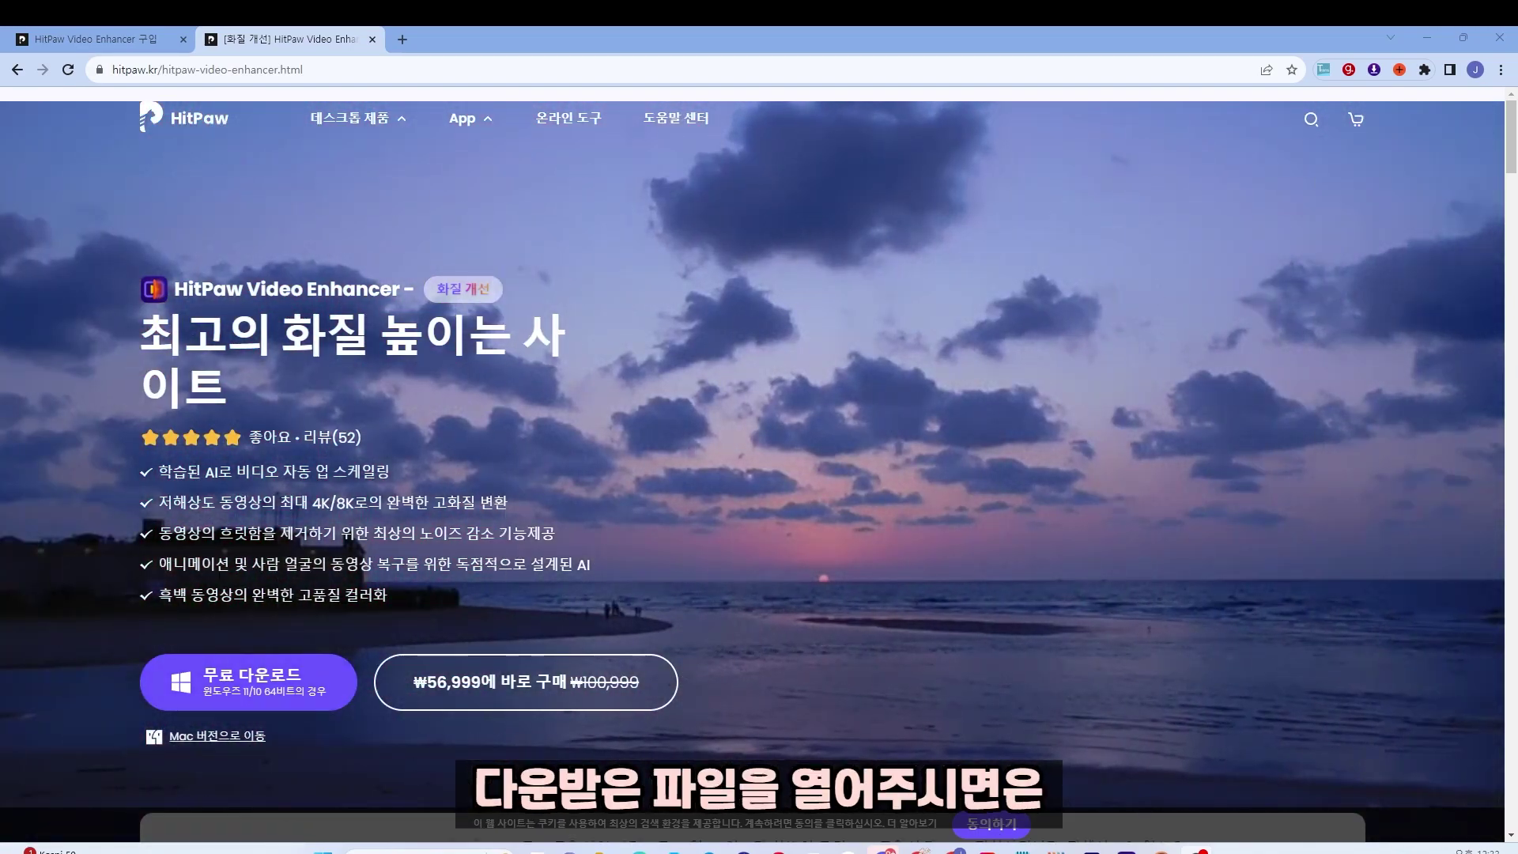
pyautogui.click(1127, 851)
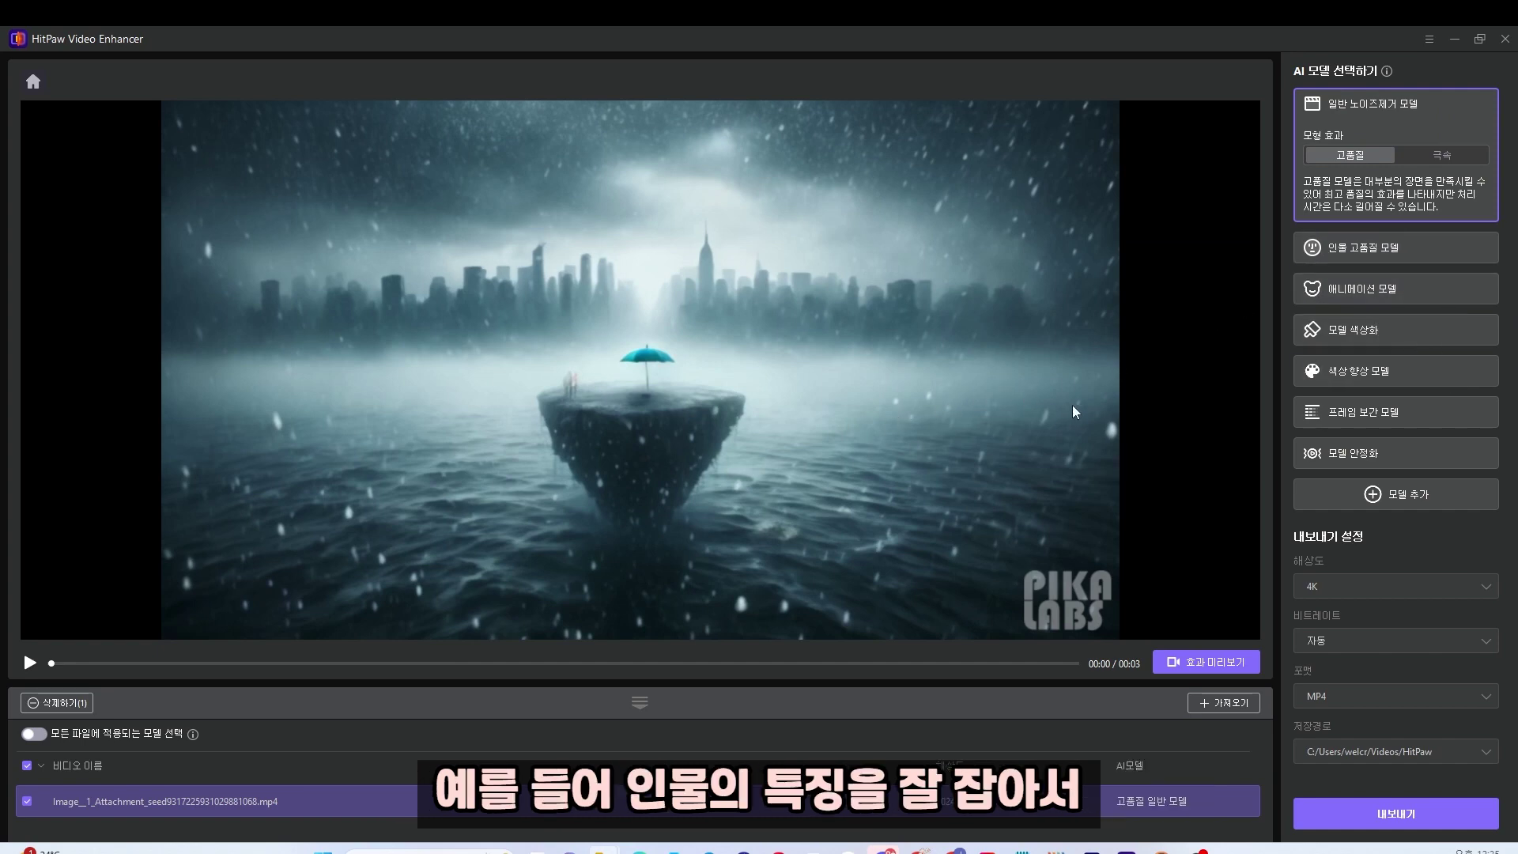
# Step: Select the 인물 고품질 모델 (portrait model) for the imported video with the 고품질 effect
pyautogui.click(1388, 250)
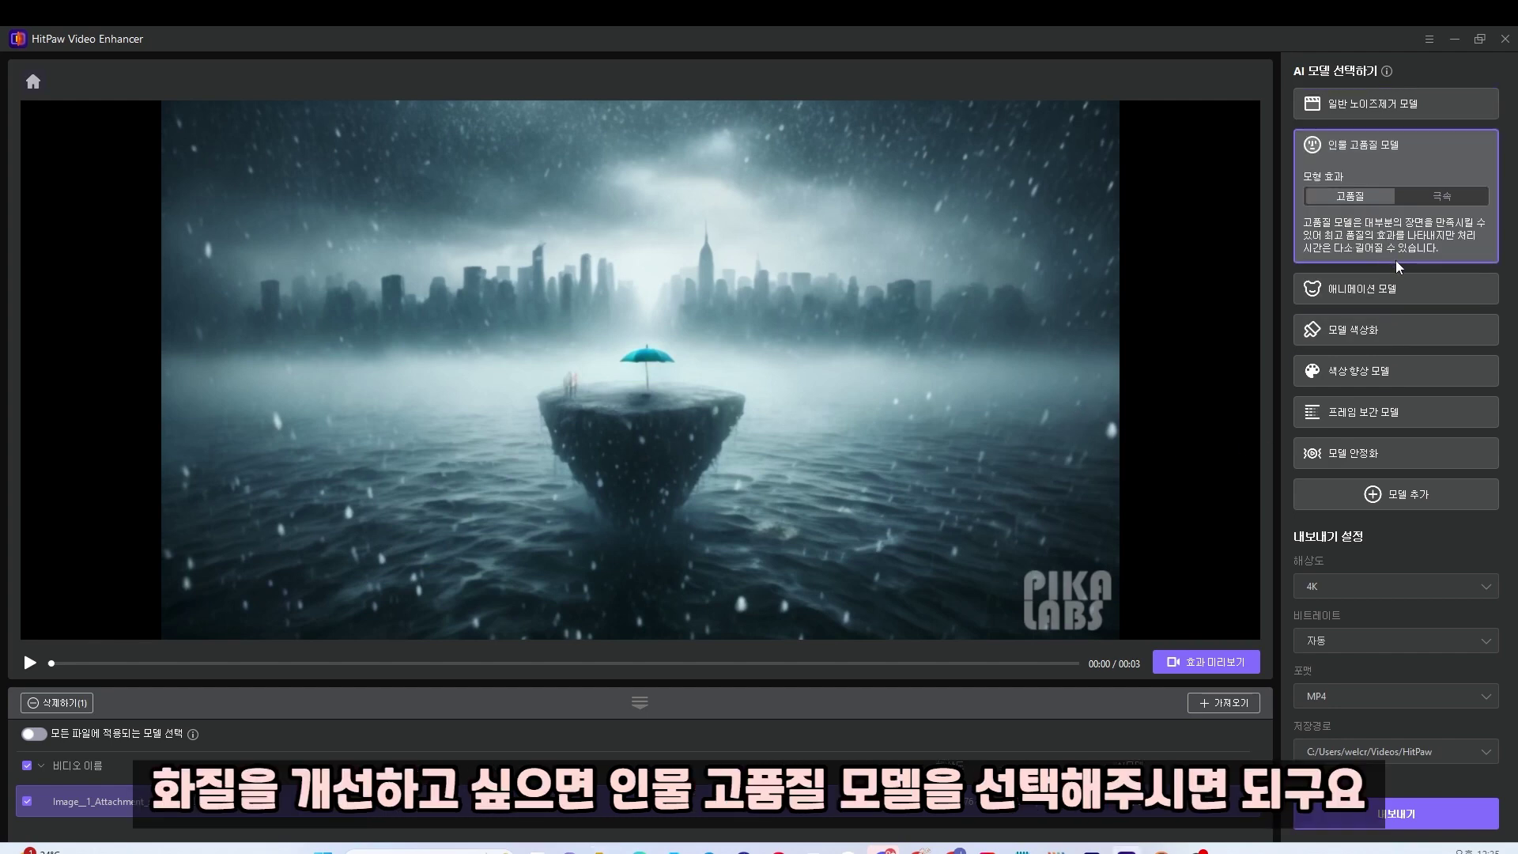
pyautogui.moveTo(1394, 201)
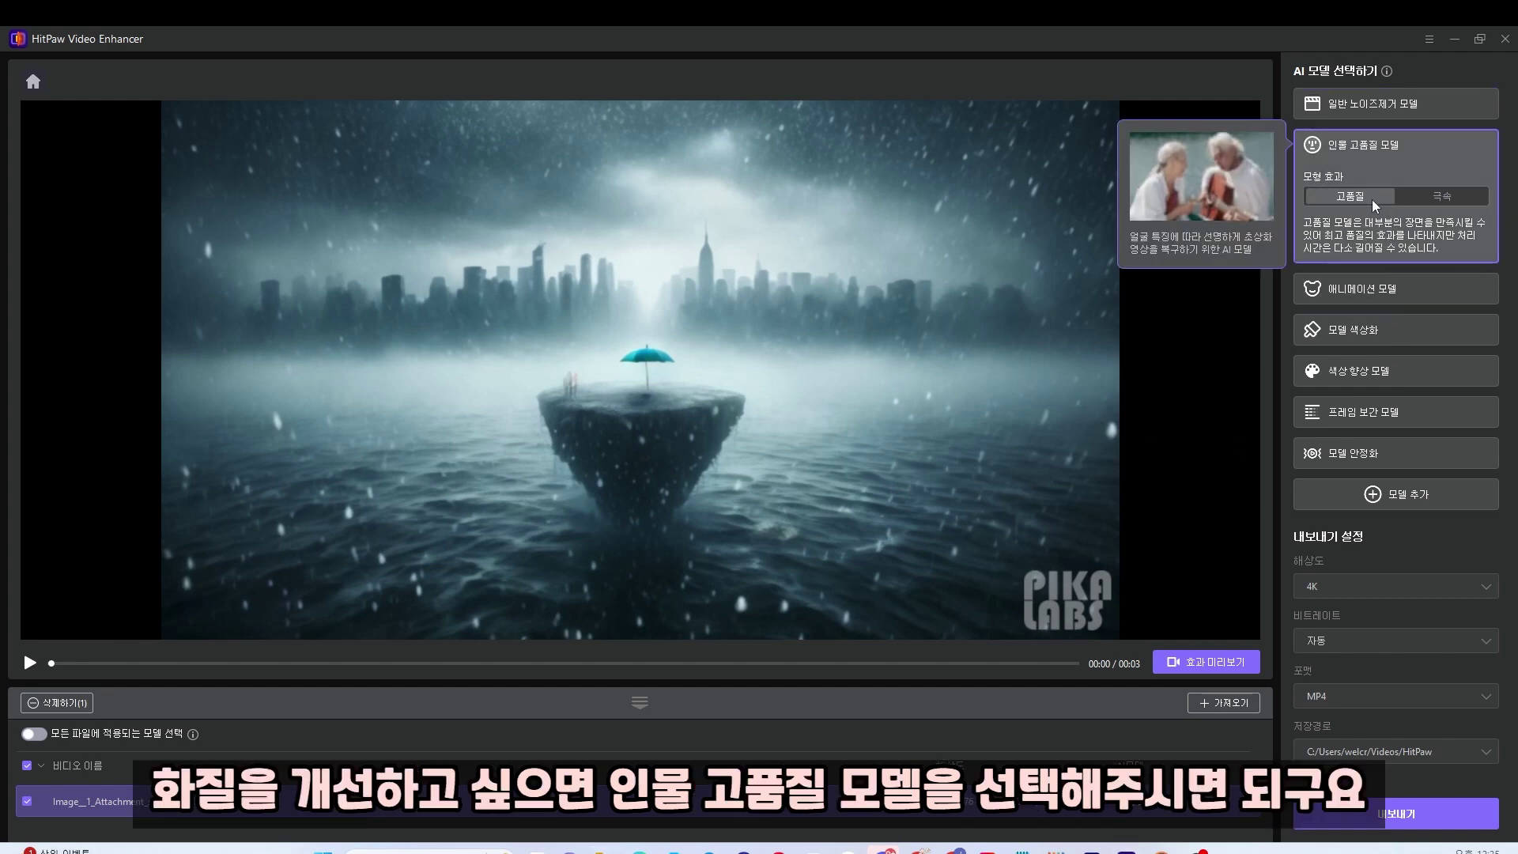
pyautogui.click(1431, 196)
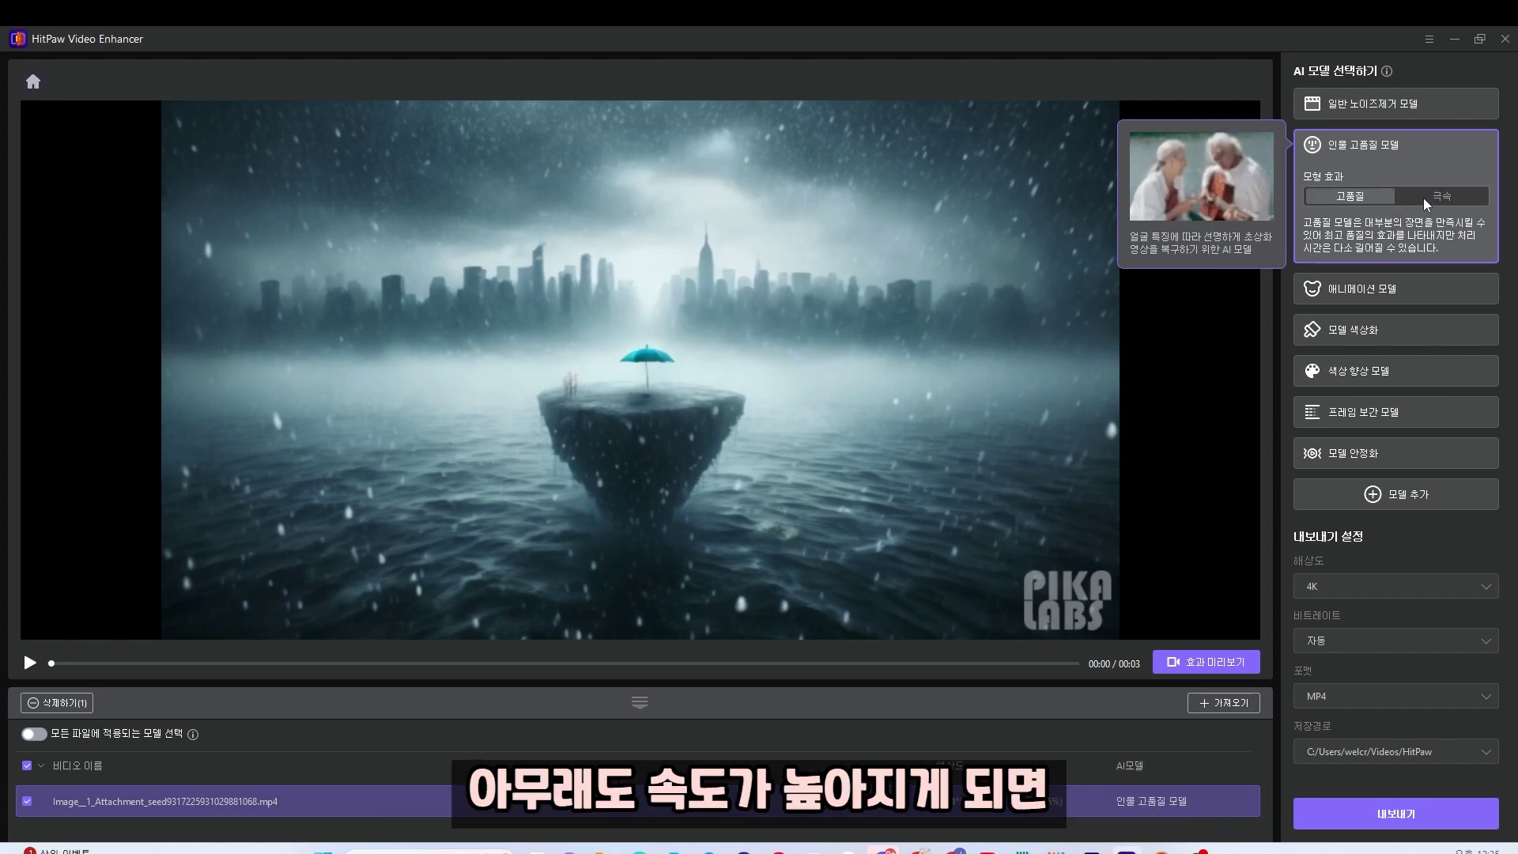
pyautogui.click(1366, 201)
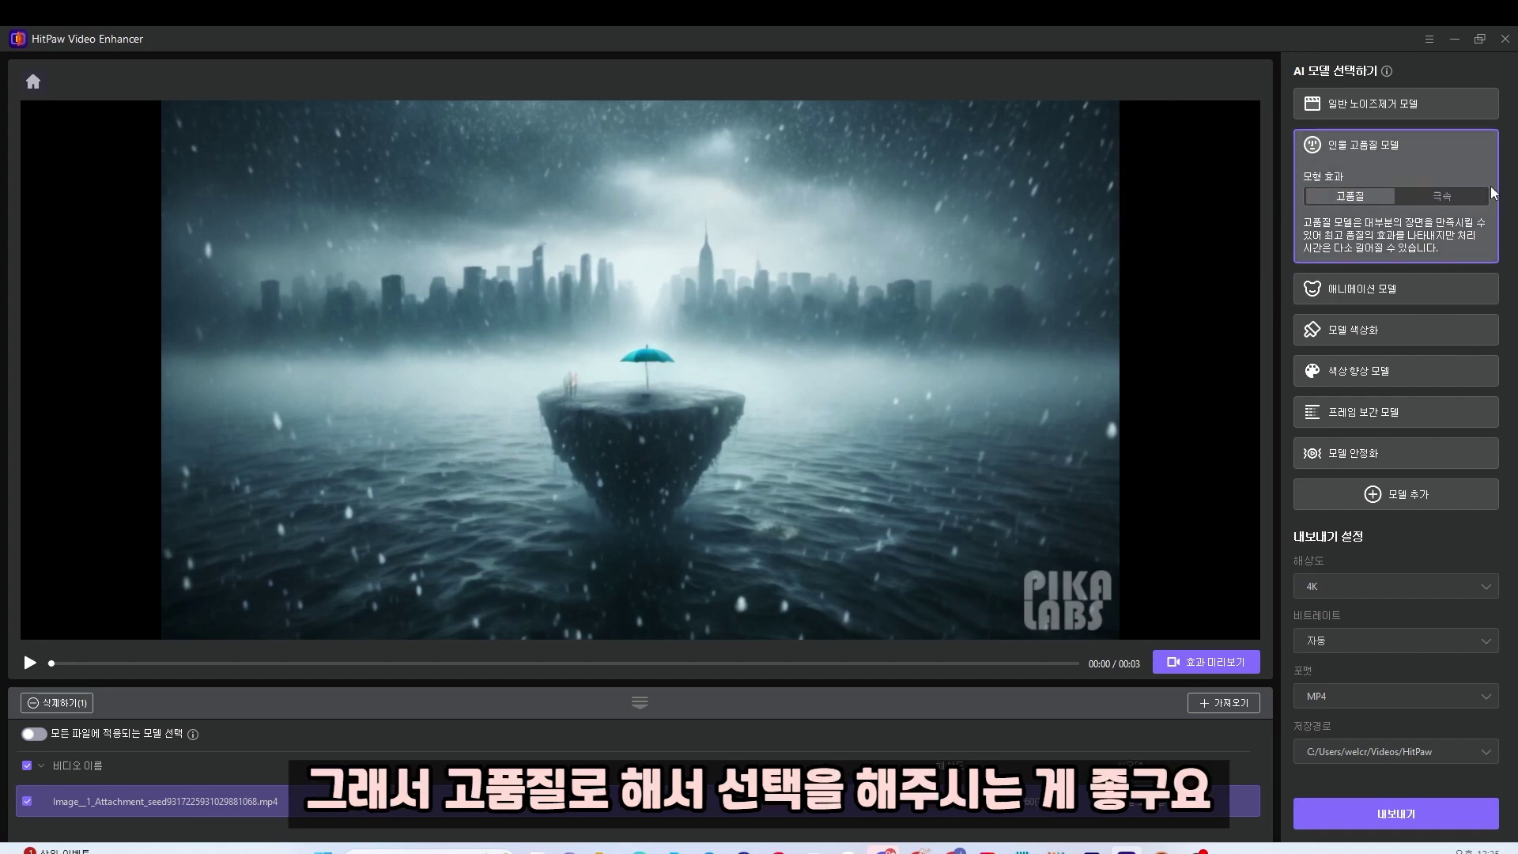
# Step: Try the 일반 노이즈제거 모델 and then the 애니메이션 모델 on the imported video
pyautogui.moveTo(1392, 108)
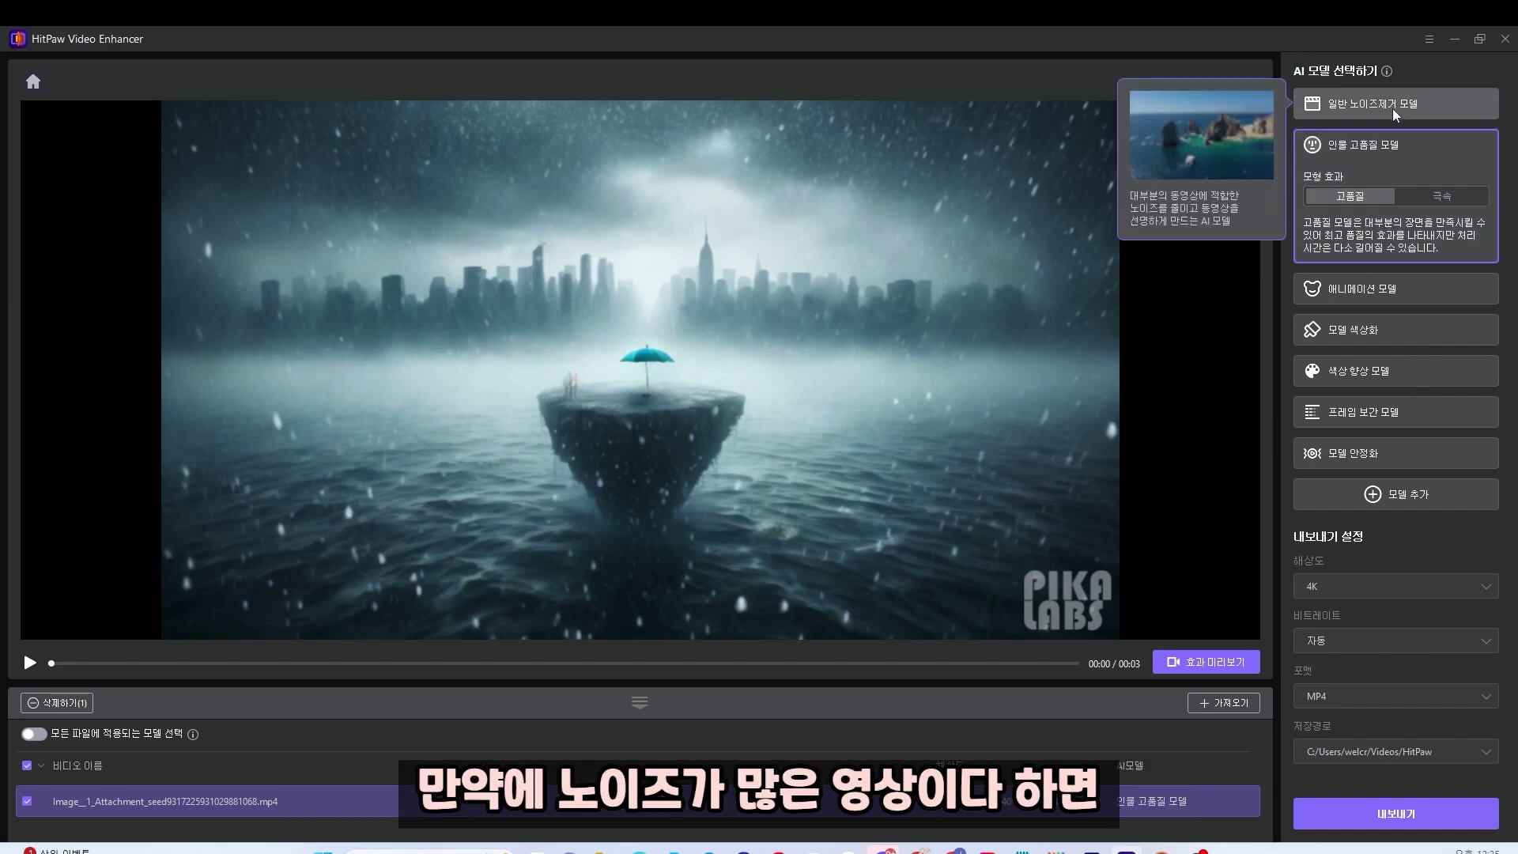
pyautogui.click(1392, 108)
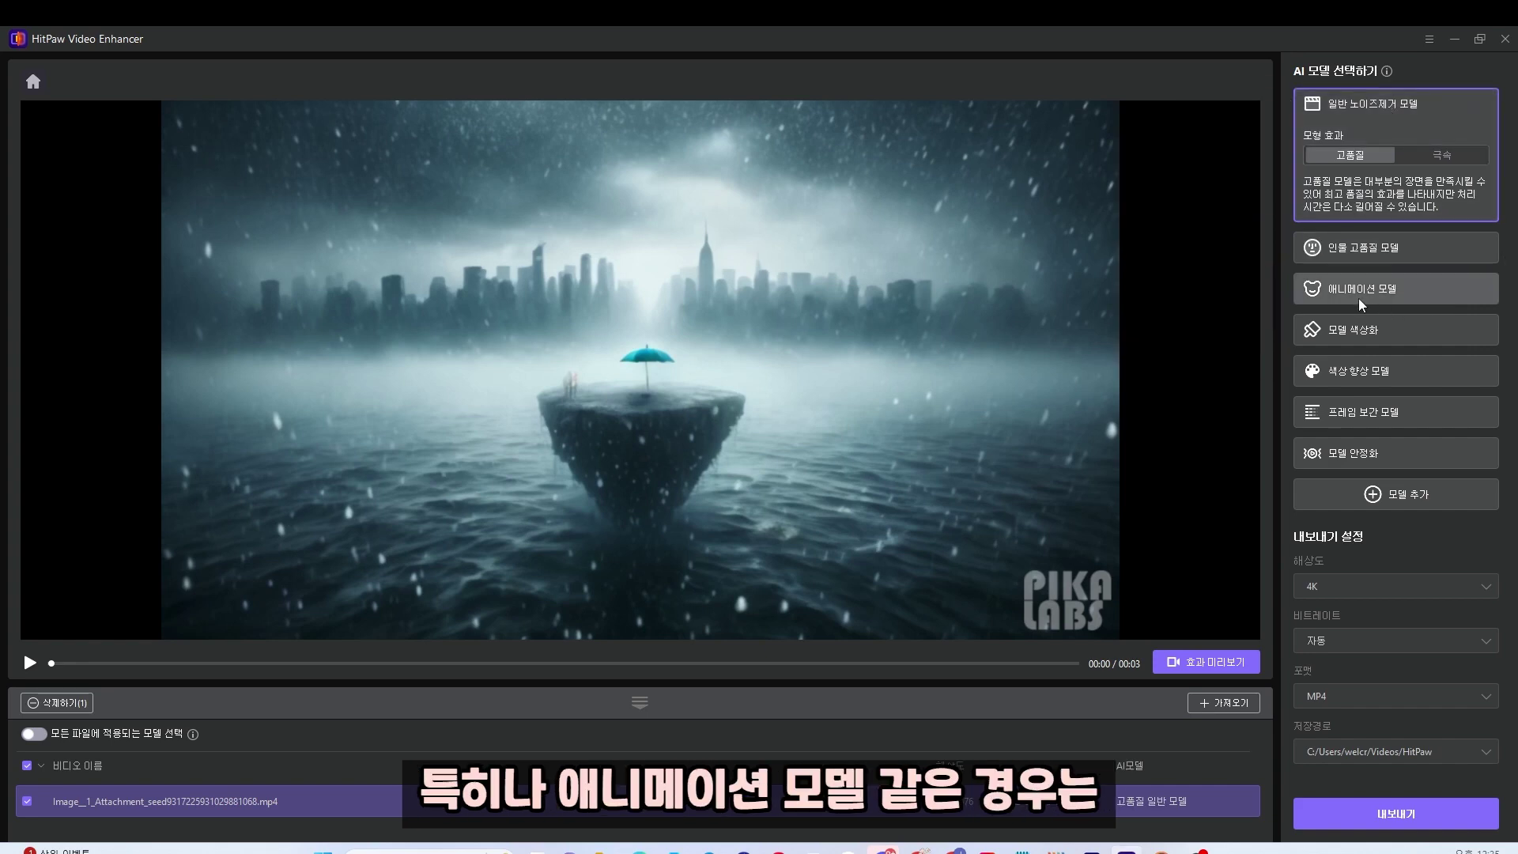
pyautogui.click(1379, 297)
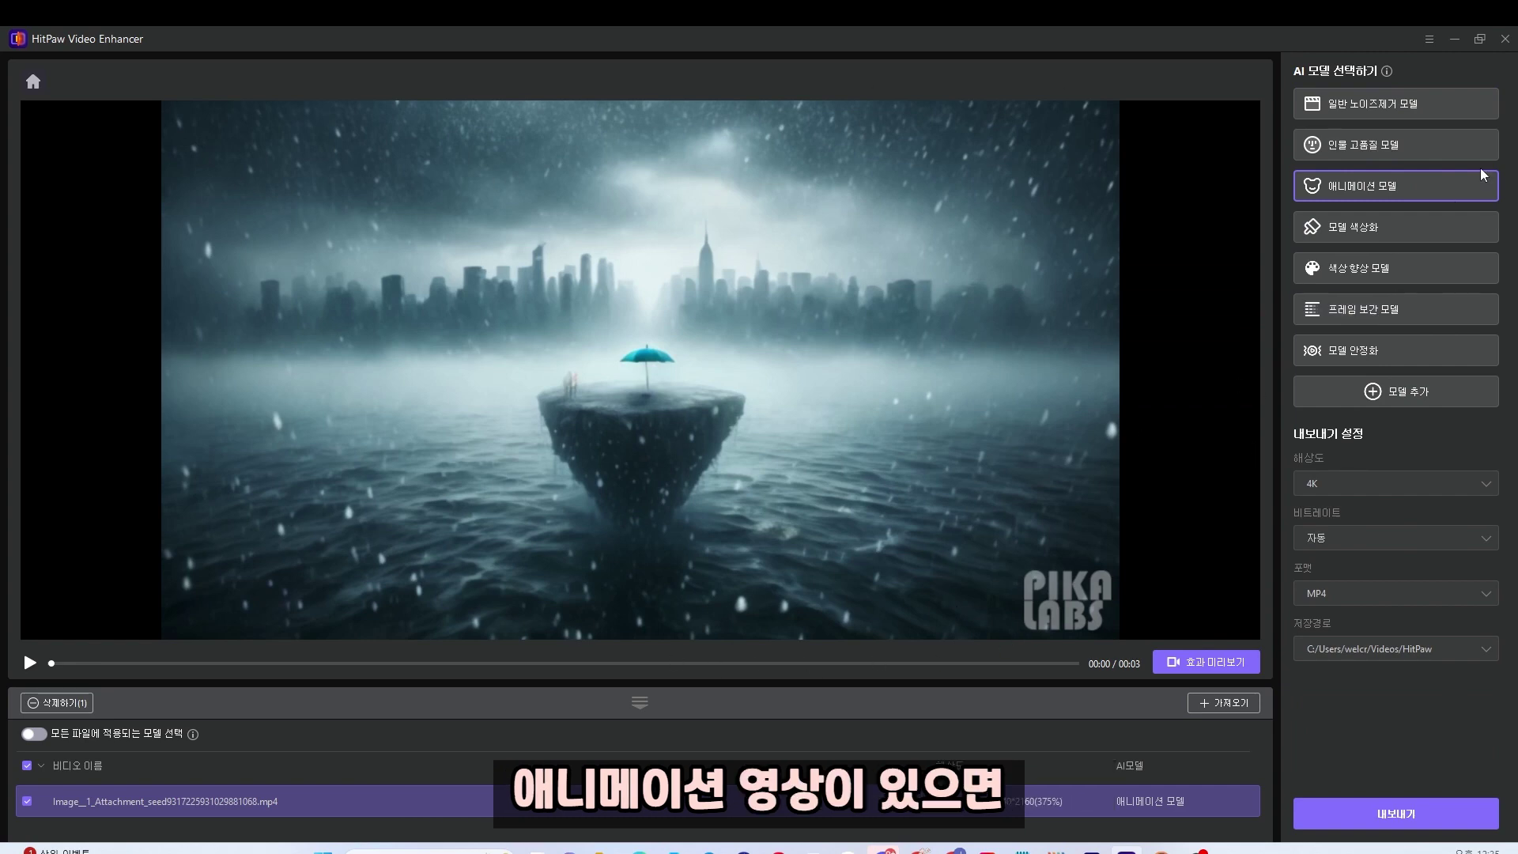
pyautogui.moveTo(1378, 193)
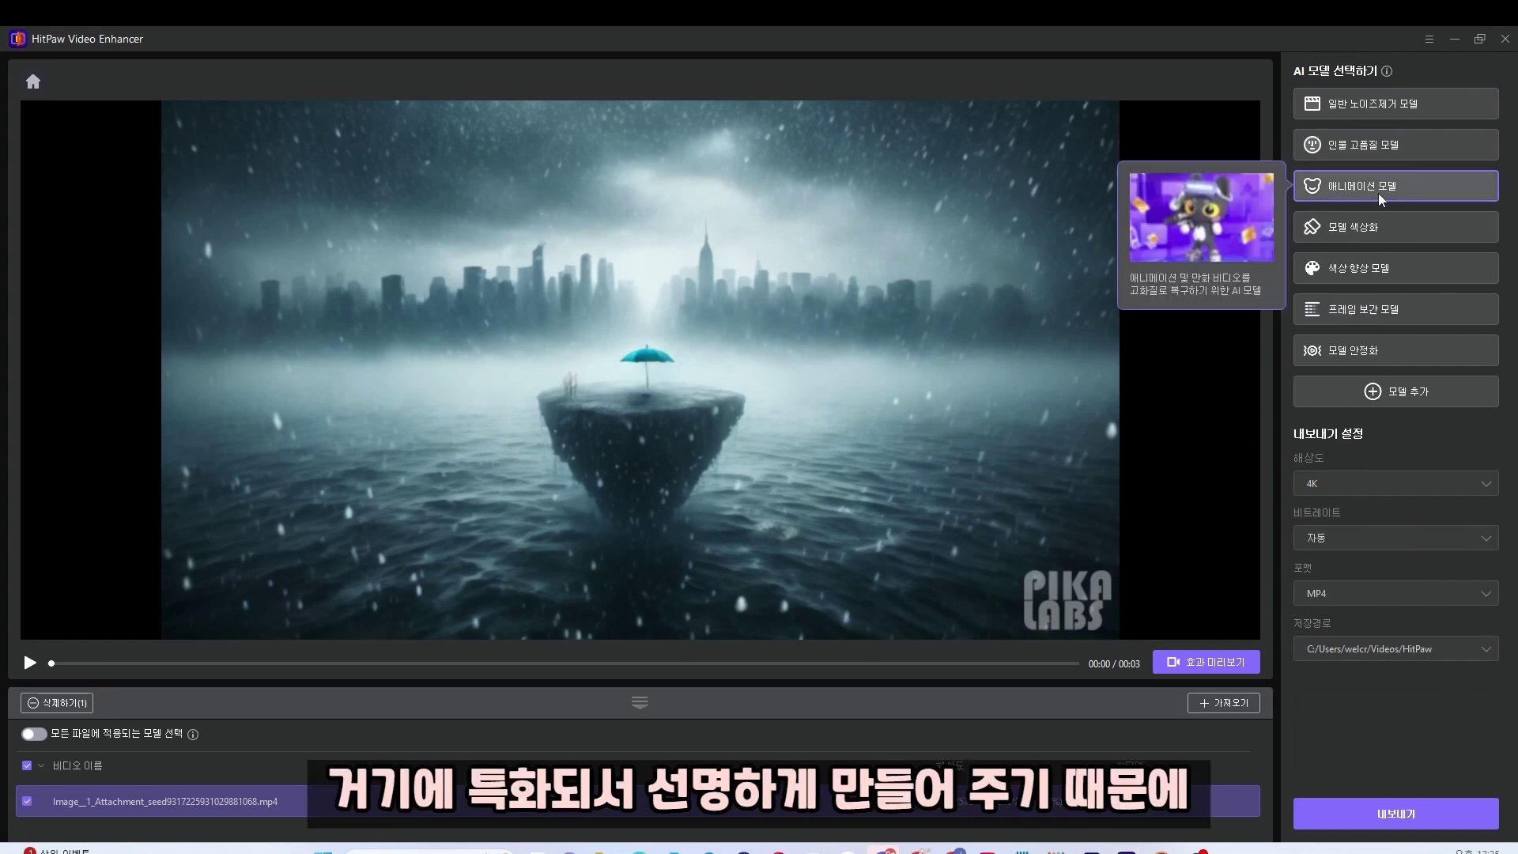
# Step: Select 모델 색상화 and check the descriptions of the color enhancement, frame interpolation and stabilization models
pyautogui.click(1406, 226)
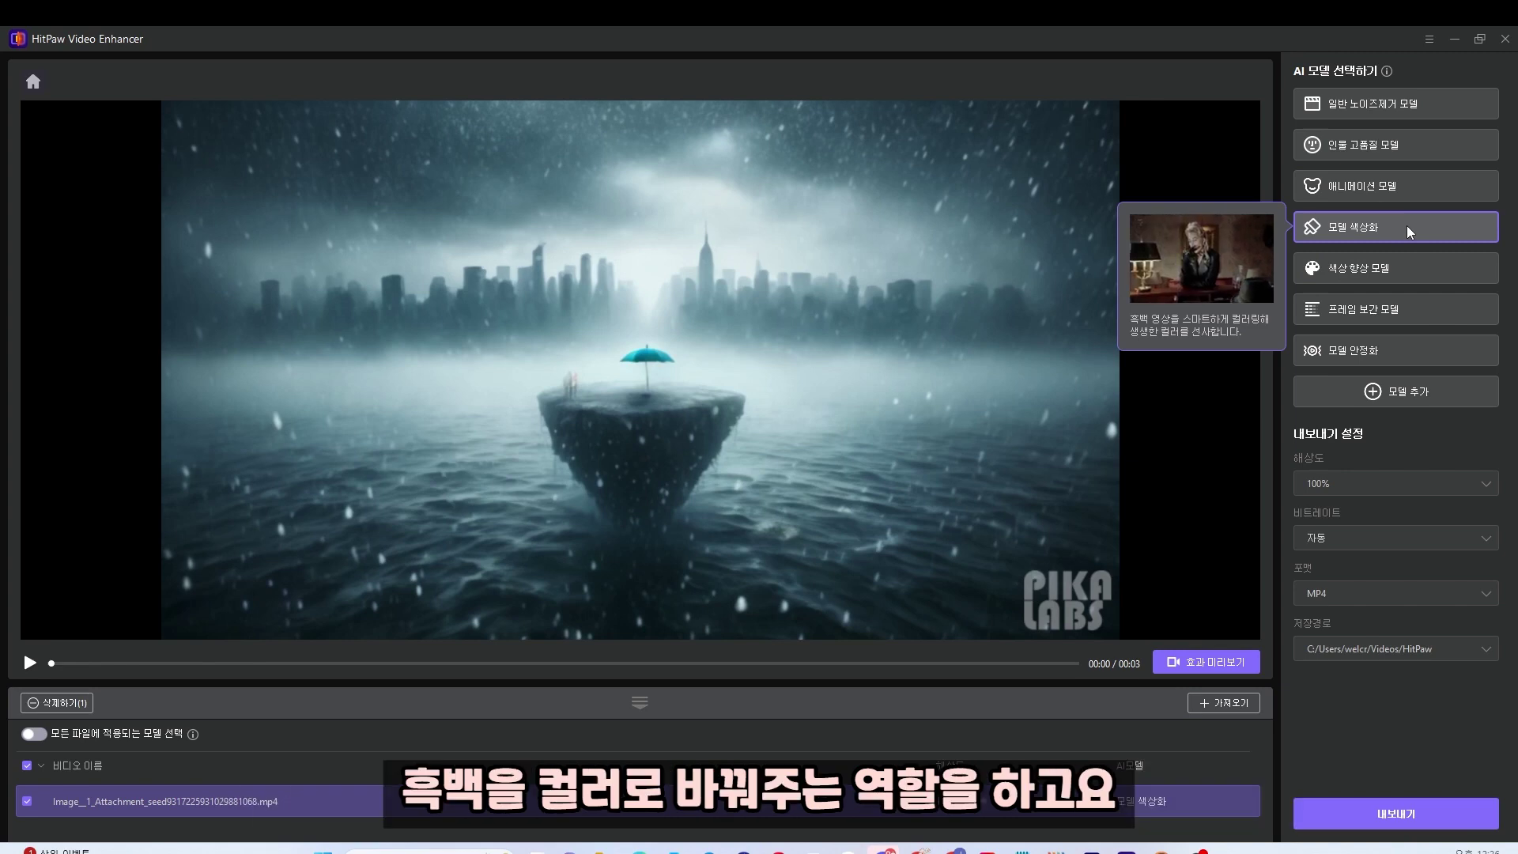
pyautogui.moveTo(1401, 270)
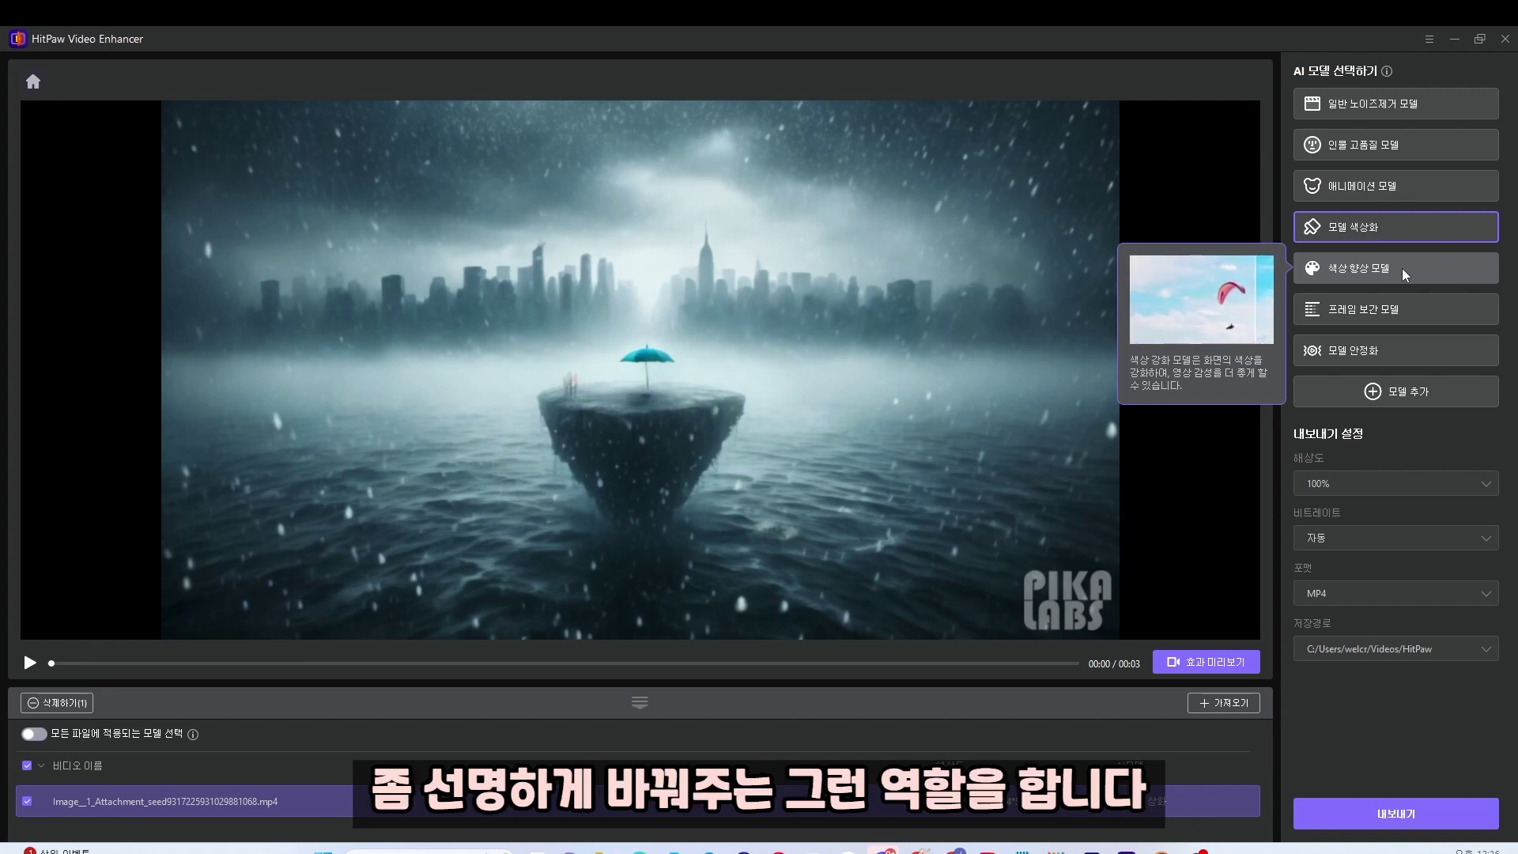
pyautogui.moveTo(1397, 311)
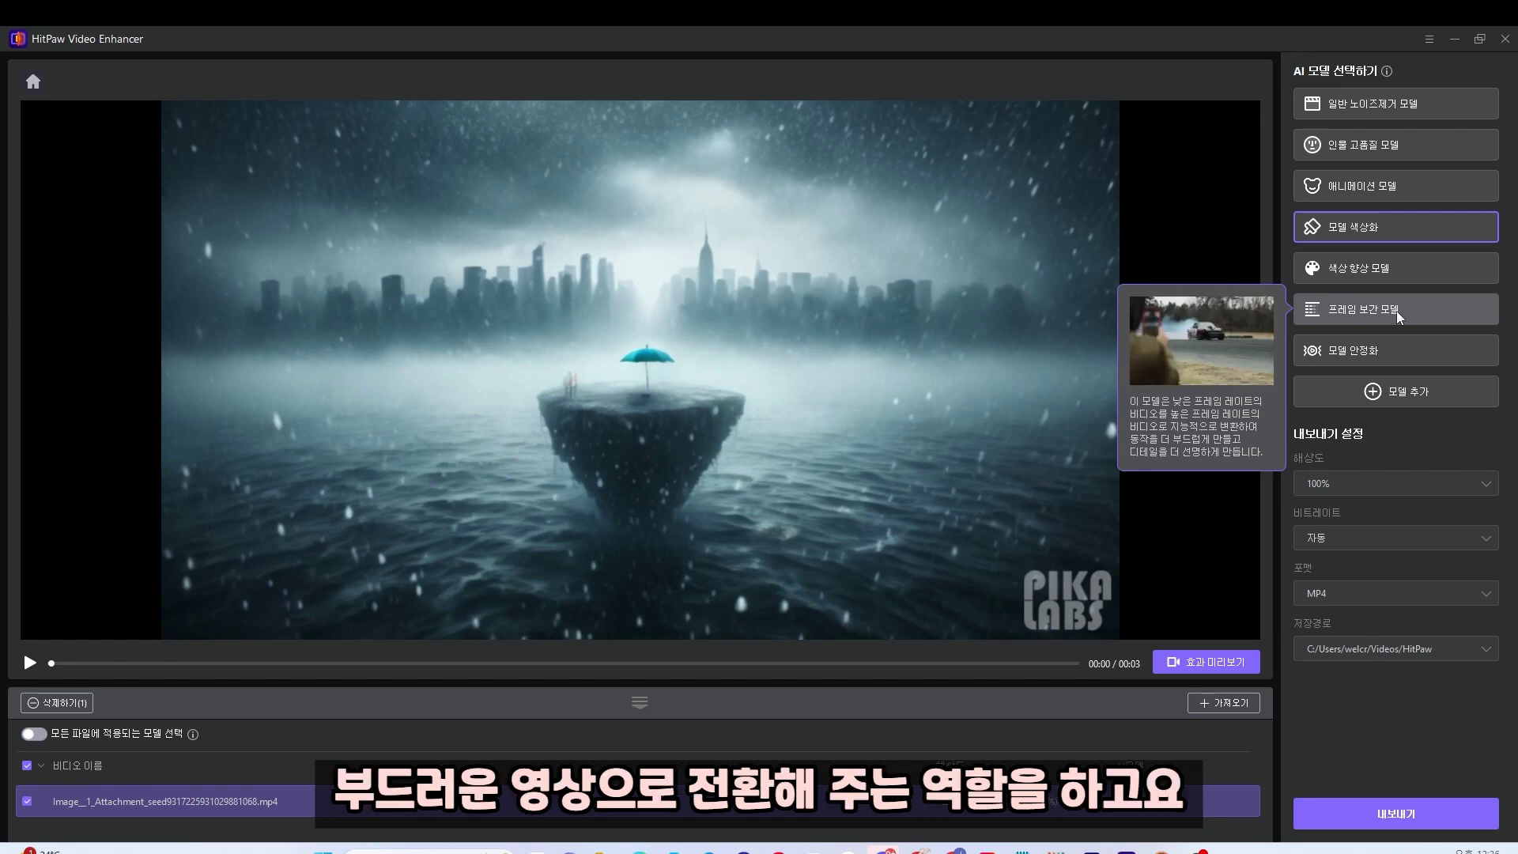
pyautogui.moveTo(1387, 358)
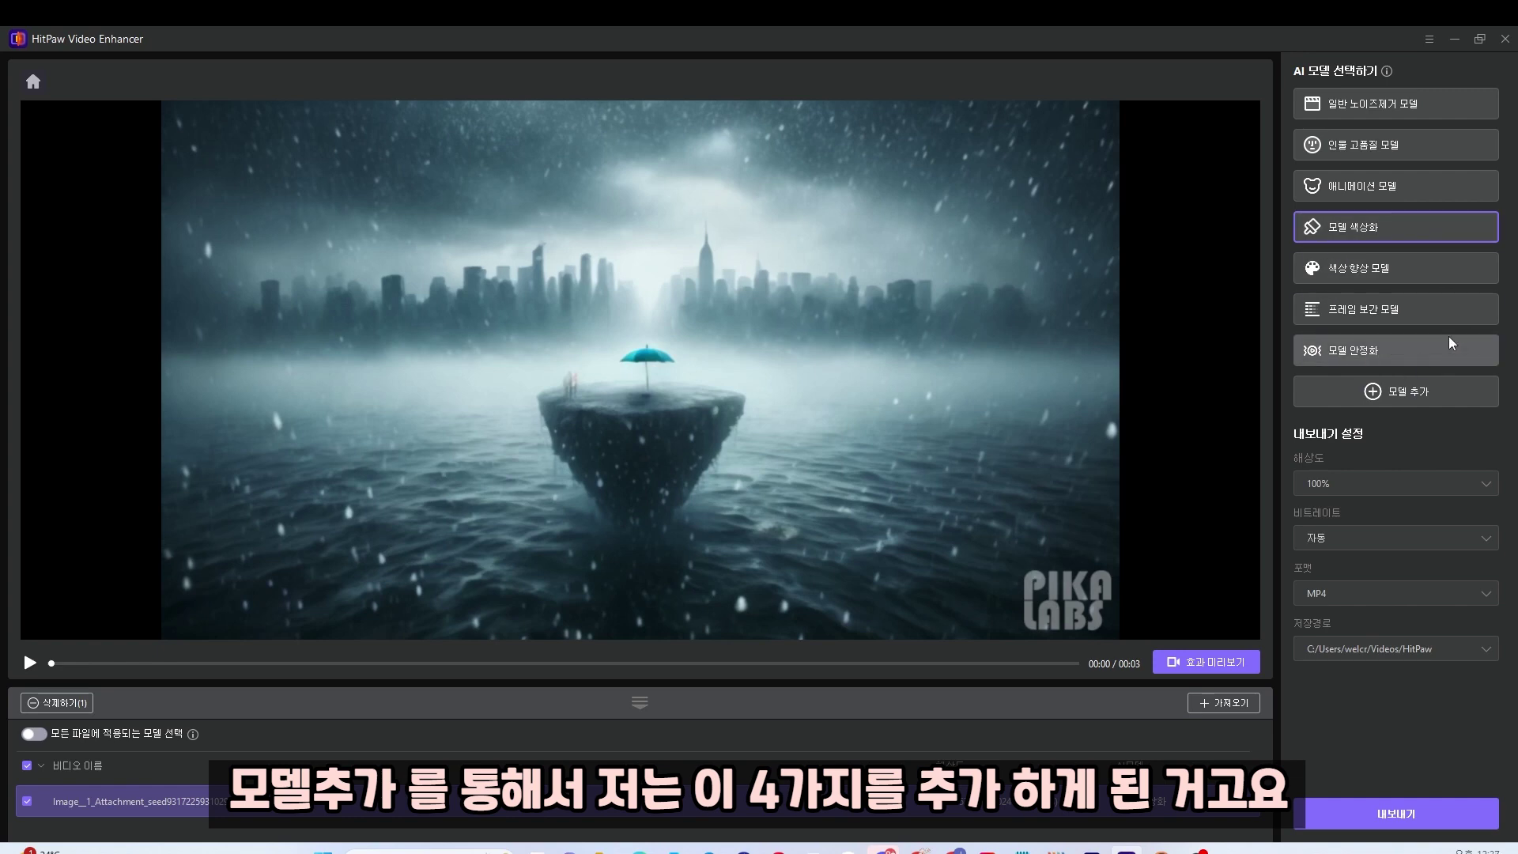
# Step: Look through the library of additional AI models and return to the video editing view
pyautogui.click(1387, 394)
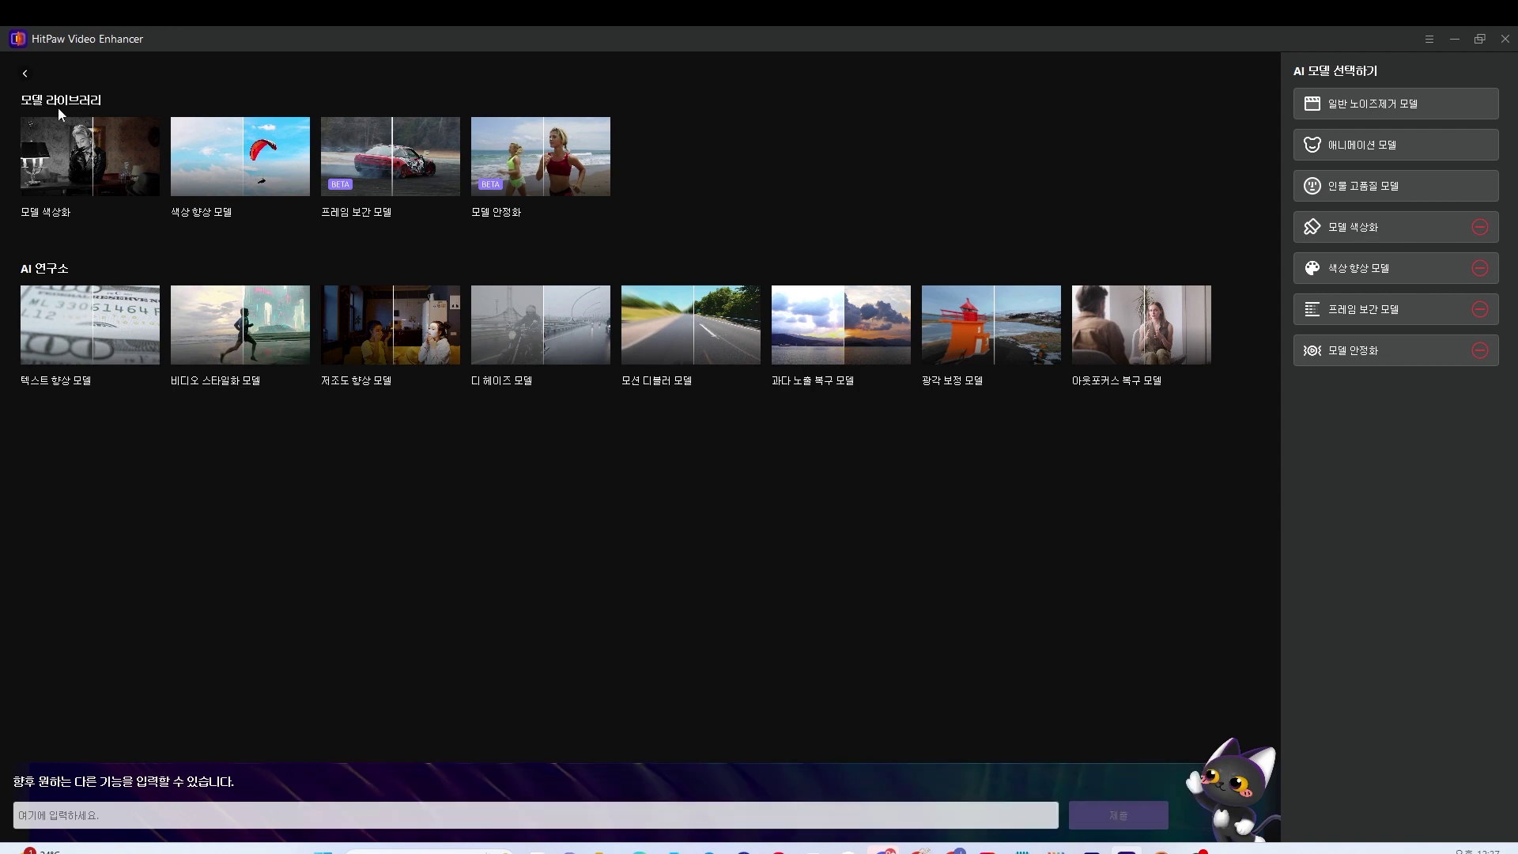
pyautogui.click(29, 77)
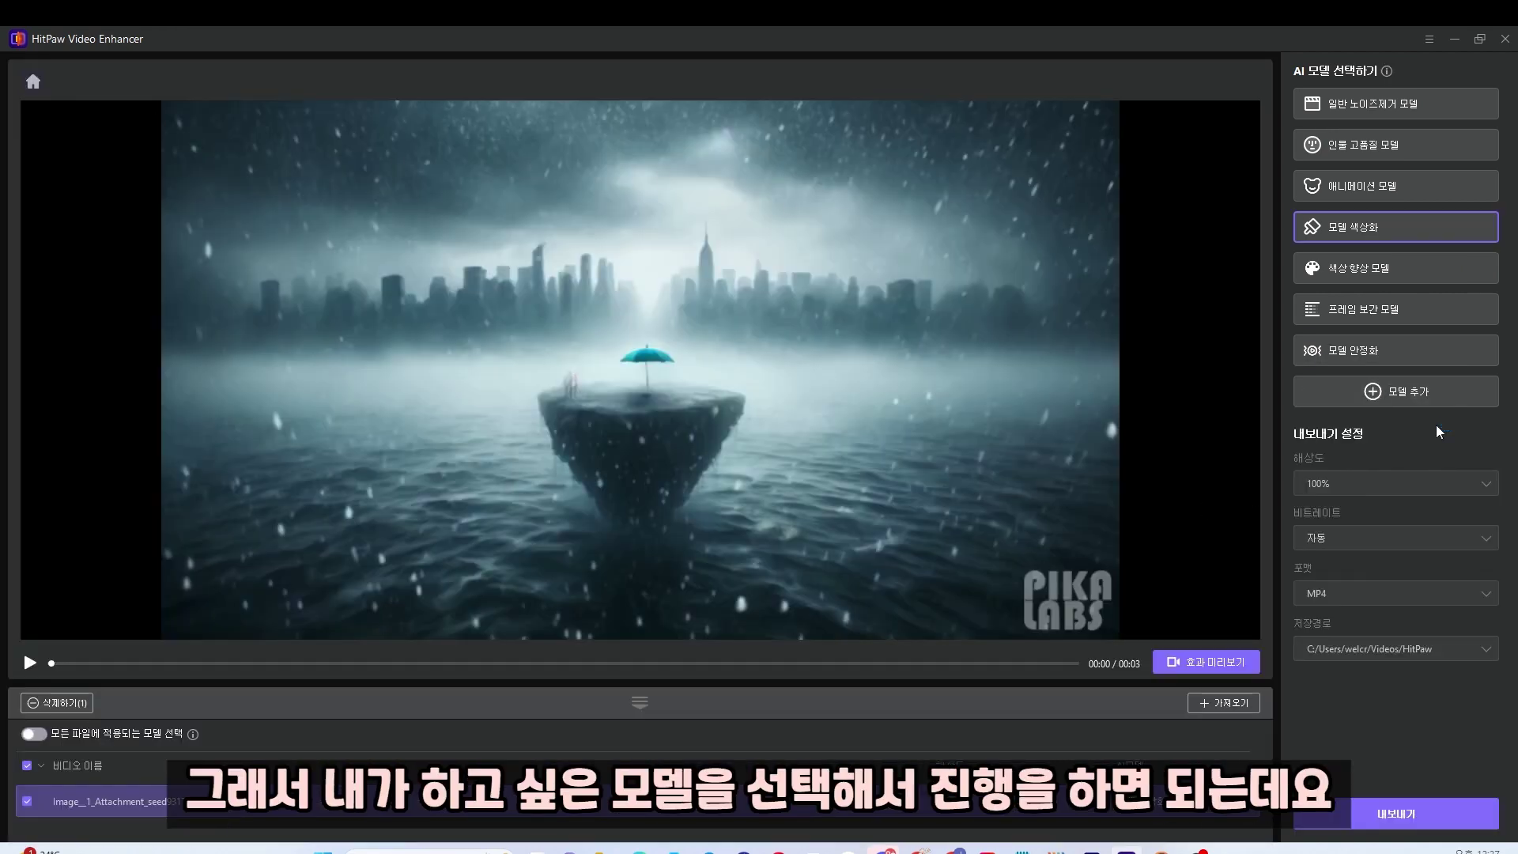
# Step: Apply the 일반 노이즈제거 모델 to the video and play the side-by-side preview of its effect
pyautogui.moveTo(1421, 196)
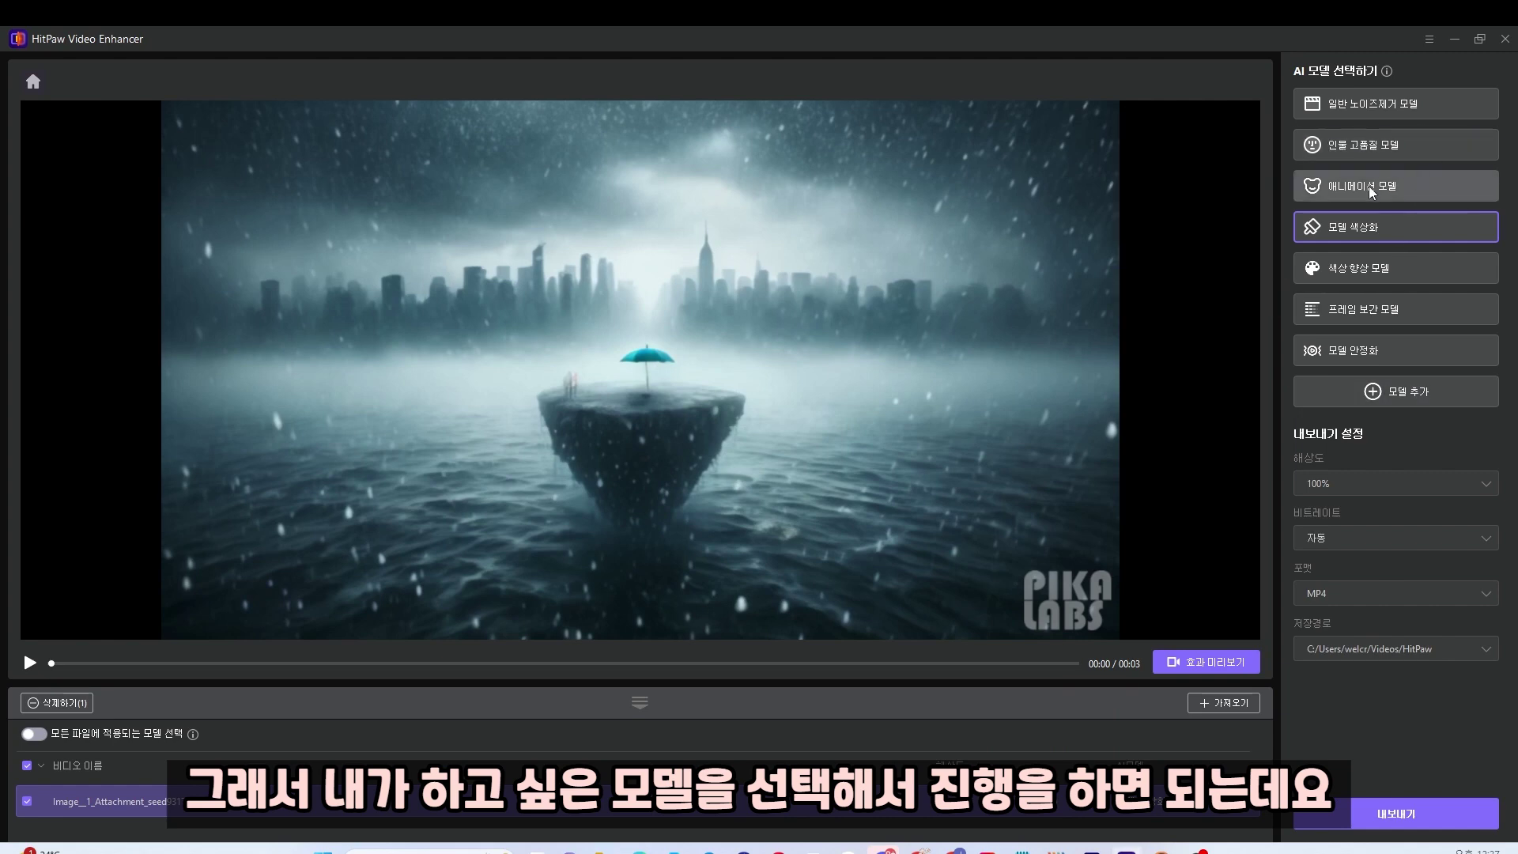
pyautogui.click(1398, 111)
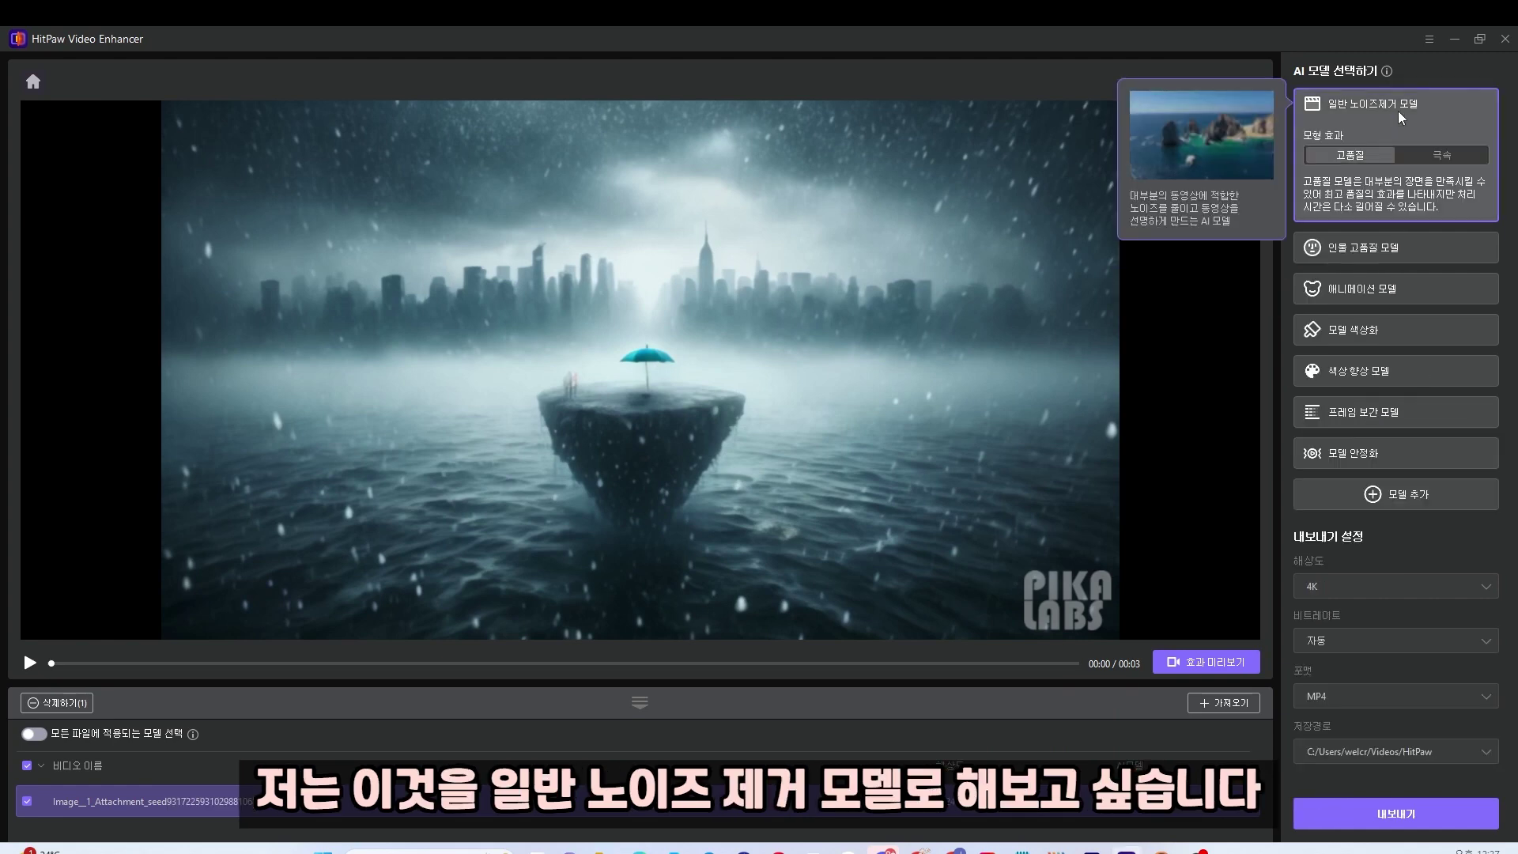
pyautogui.click(1208, 662)
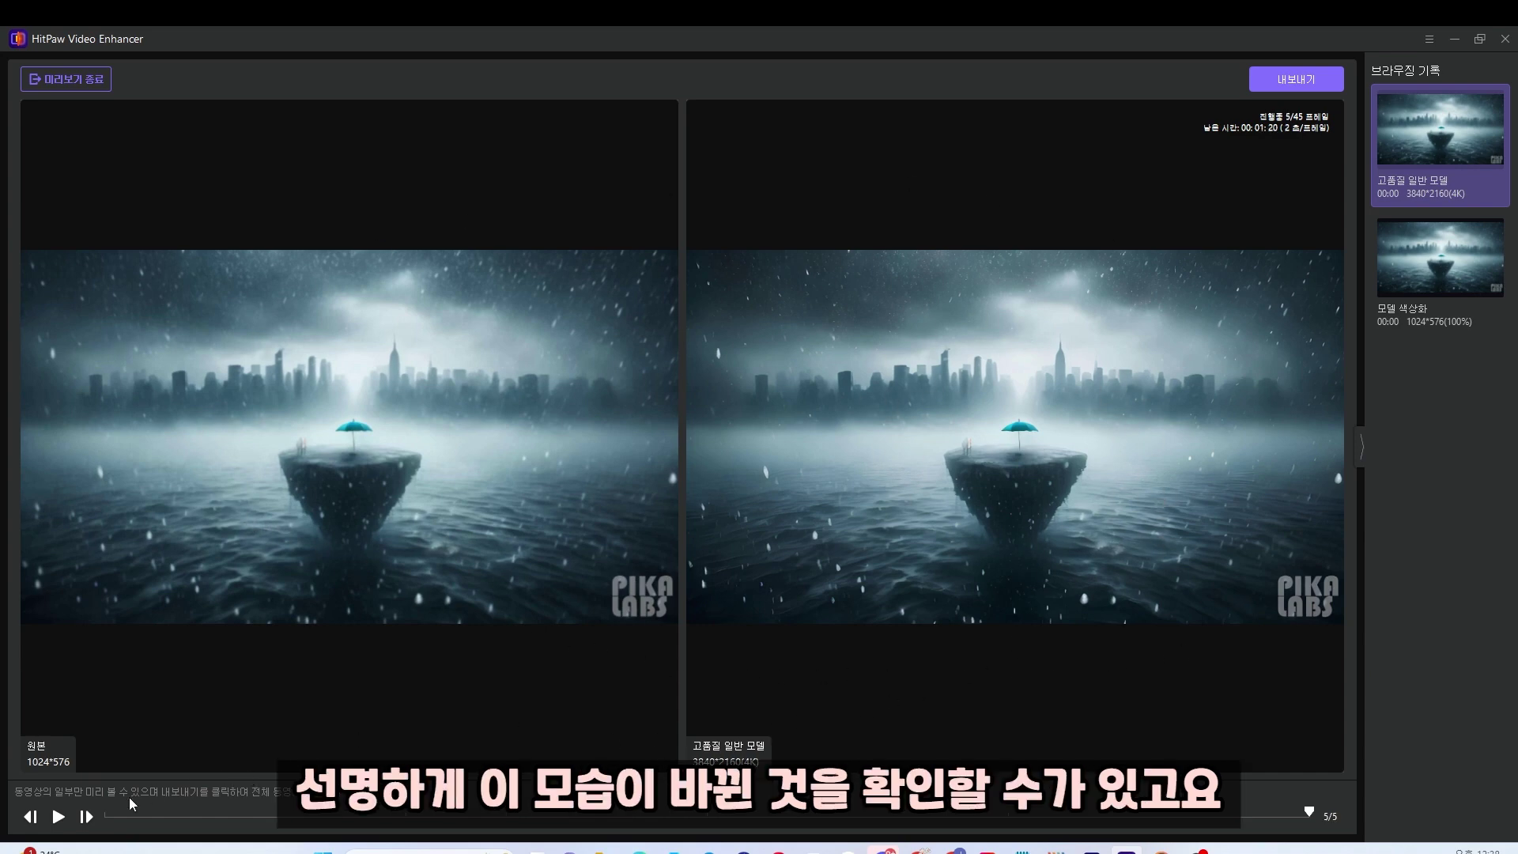
pyautogui.click(60, 817)
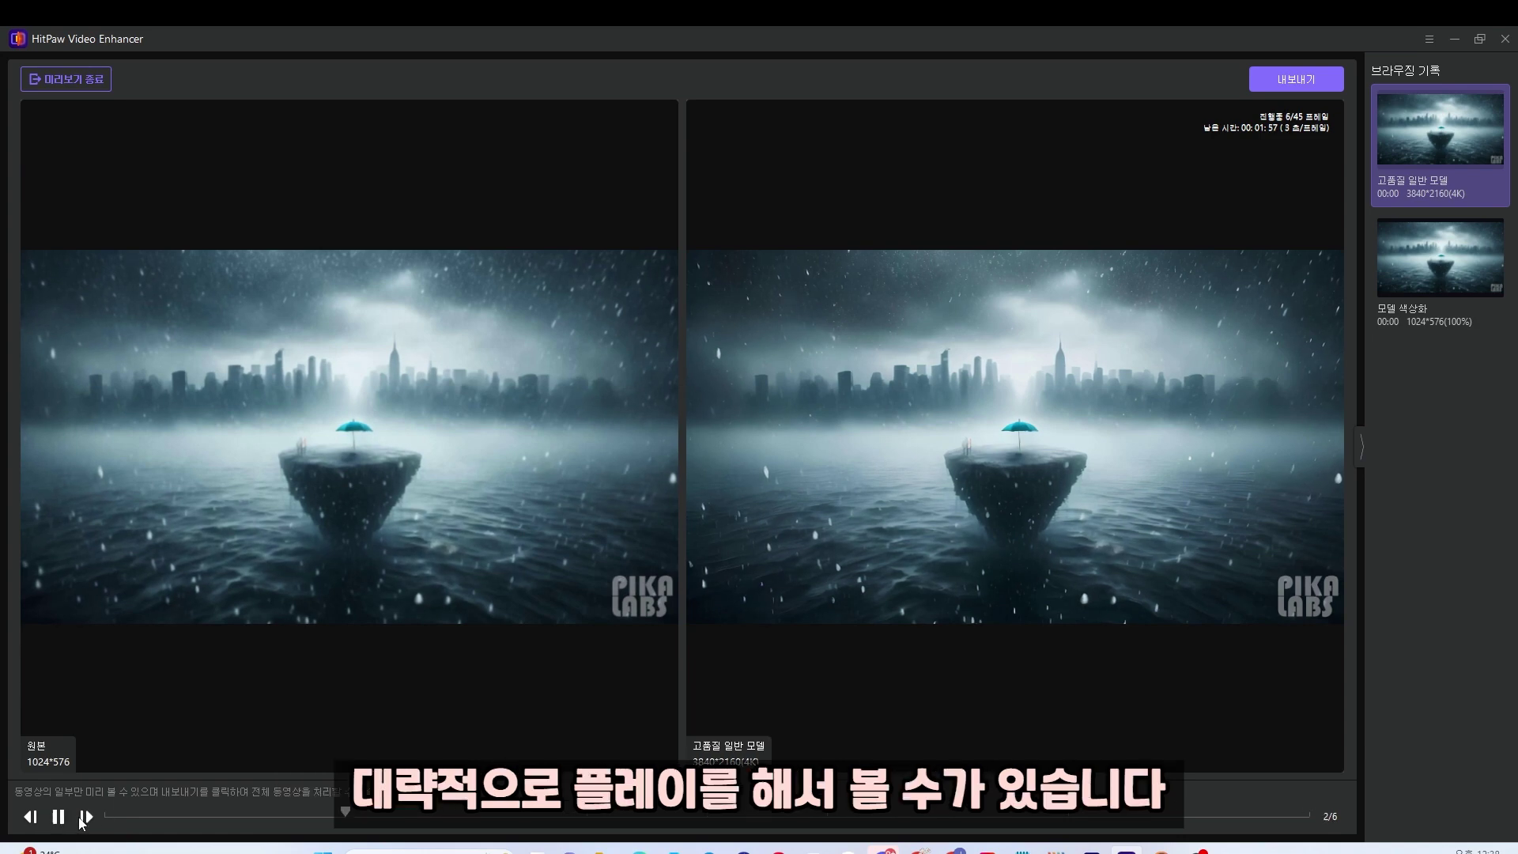
pyautogui.click(60, 816)
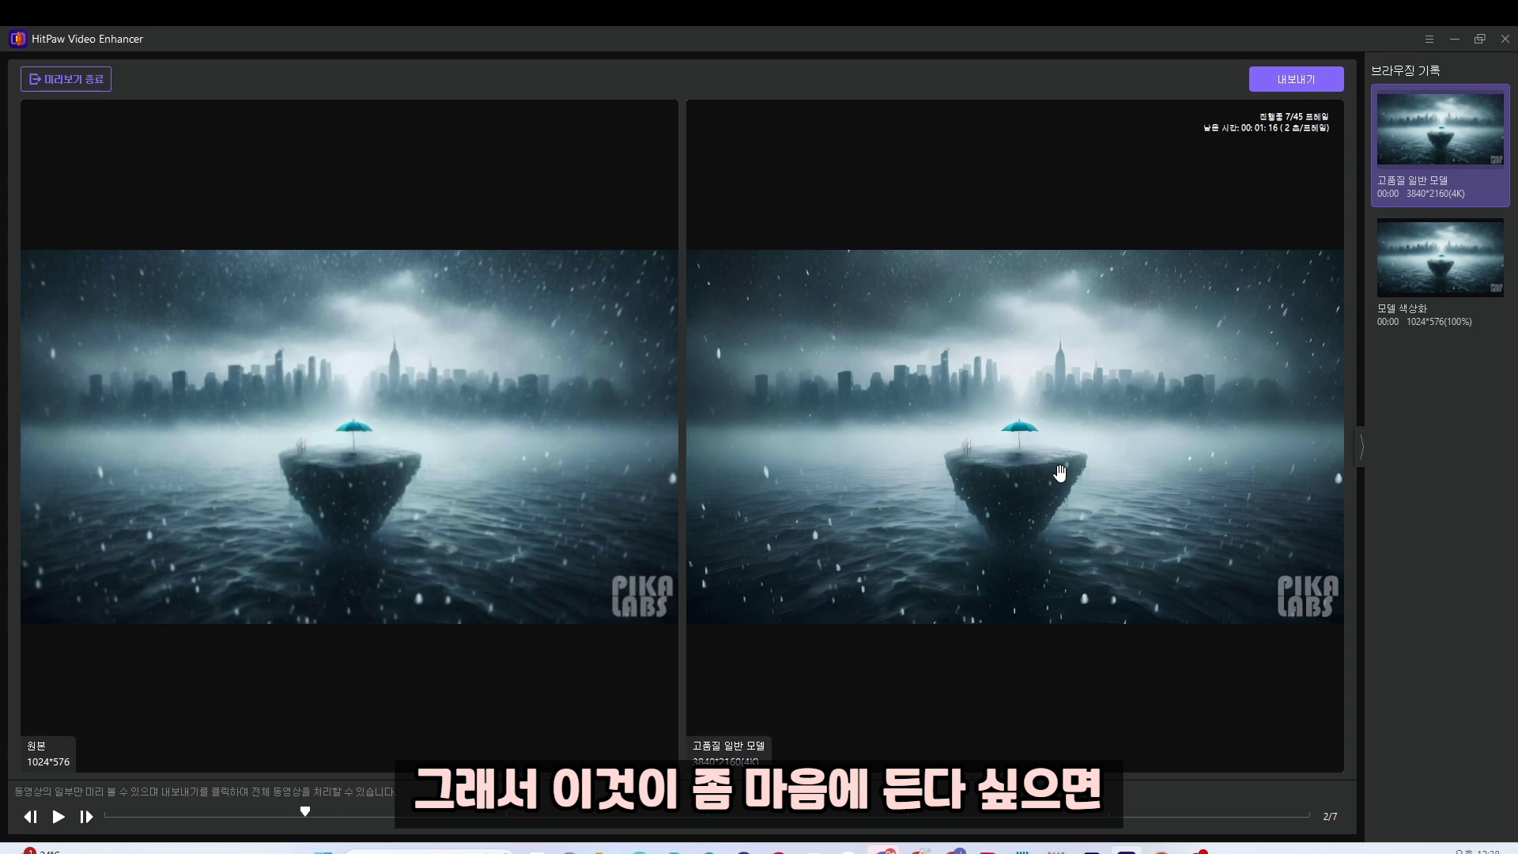
# Step: Export the enhanced video and open the folder containing the finished file, moving its window aside
pyautogui.click(1321, 83)
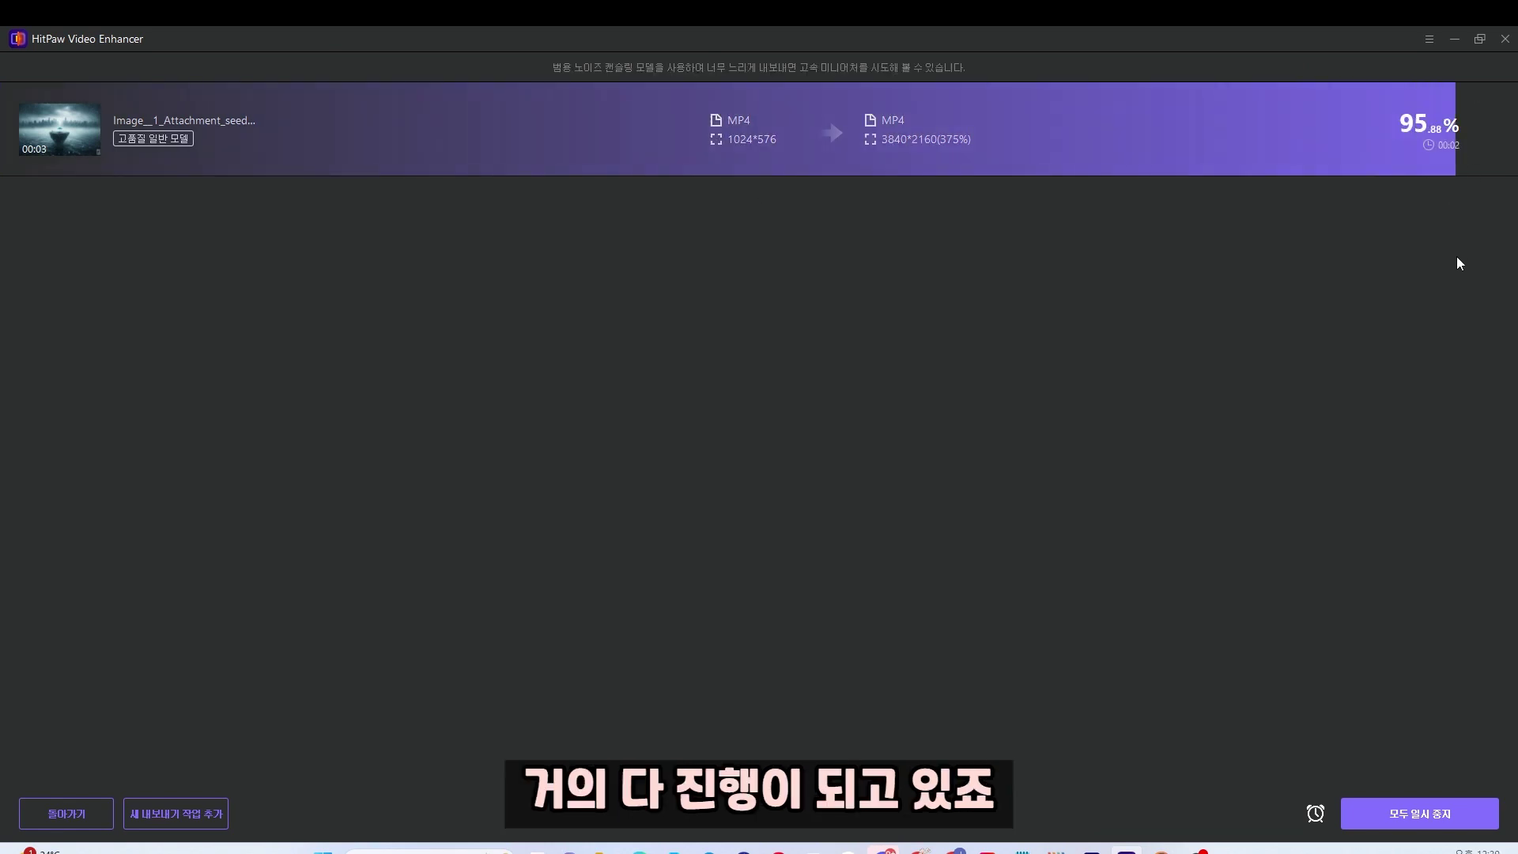
pyautogui.click(1473, 131)
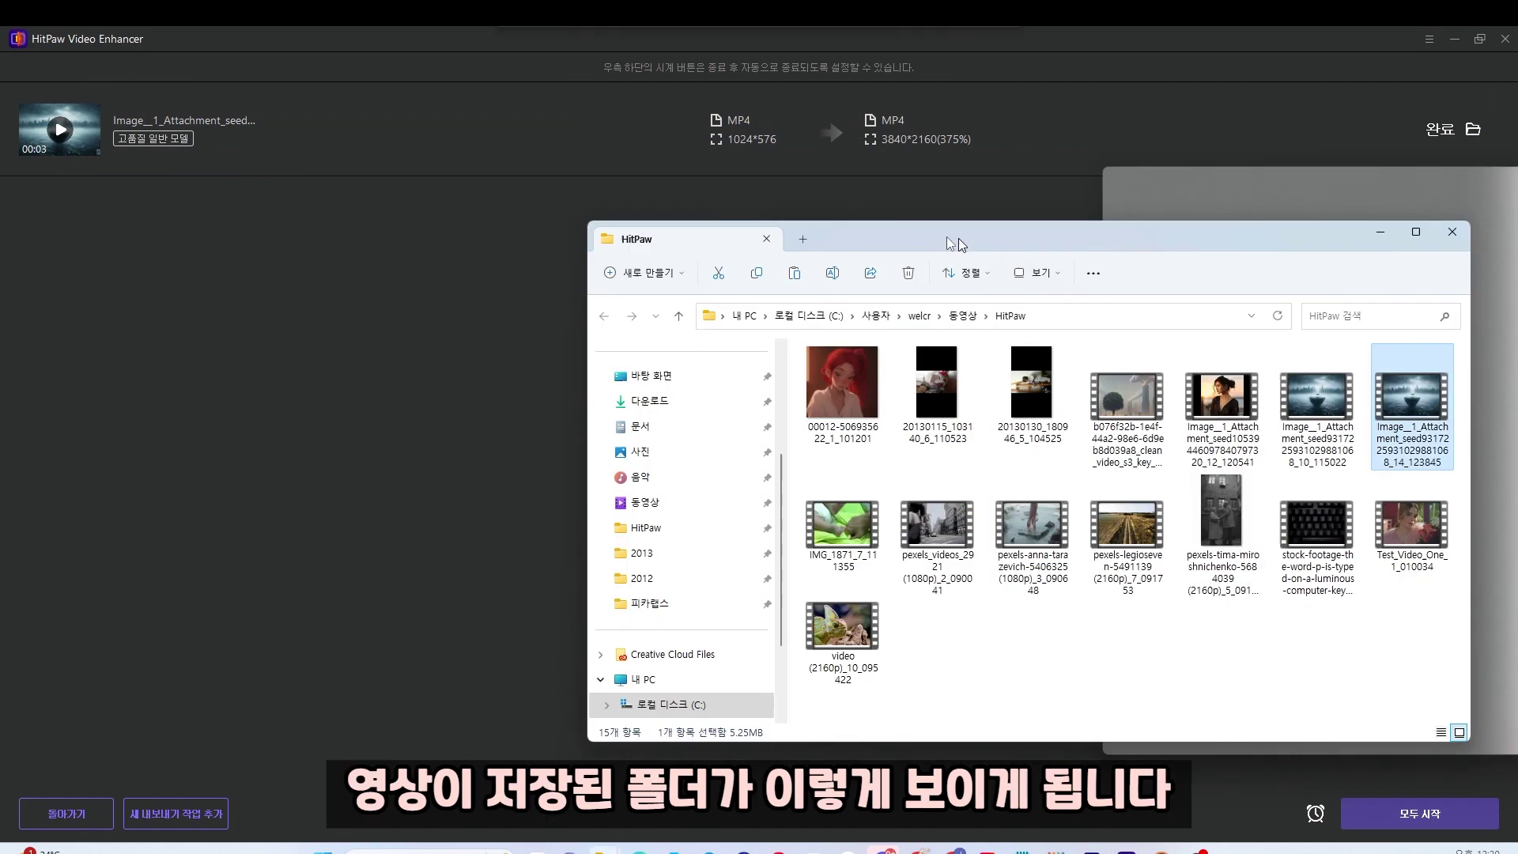
pyautogui.moveTo(948, 237); pyautogui.dragTo(1517, 134)
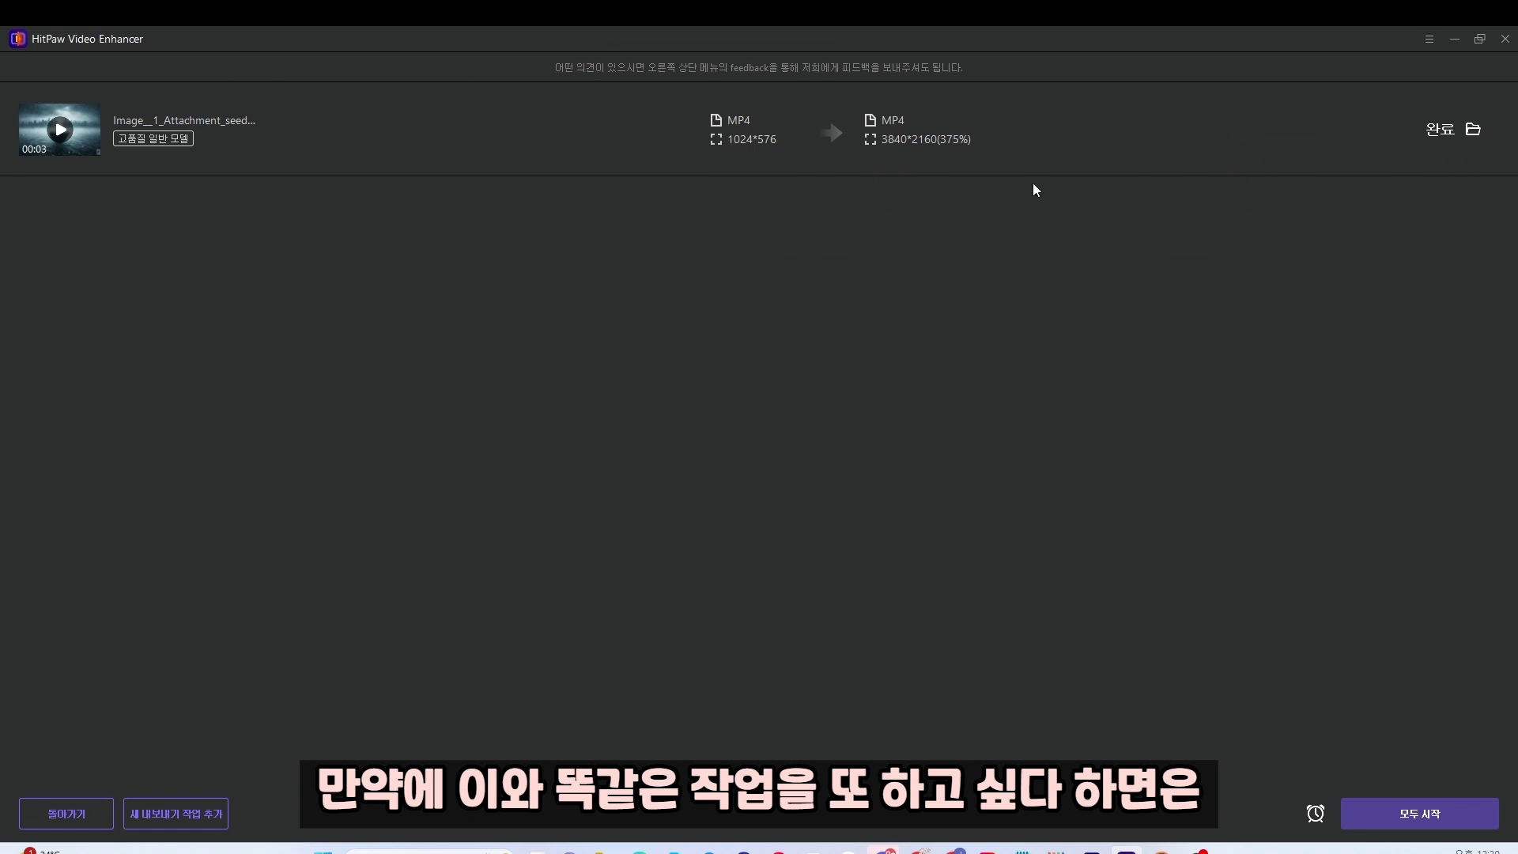
# Step: Open the file selection for a new export task and cancel it without choosing a video
pyautogui.click(202, 821)
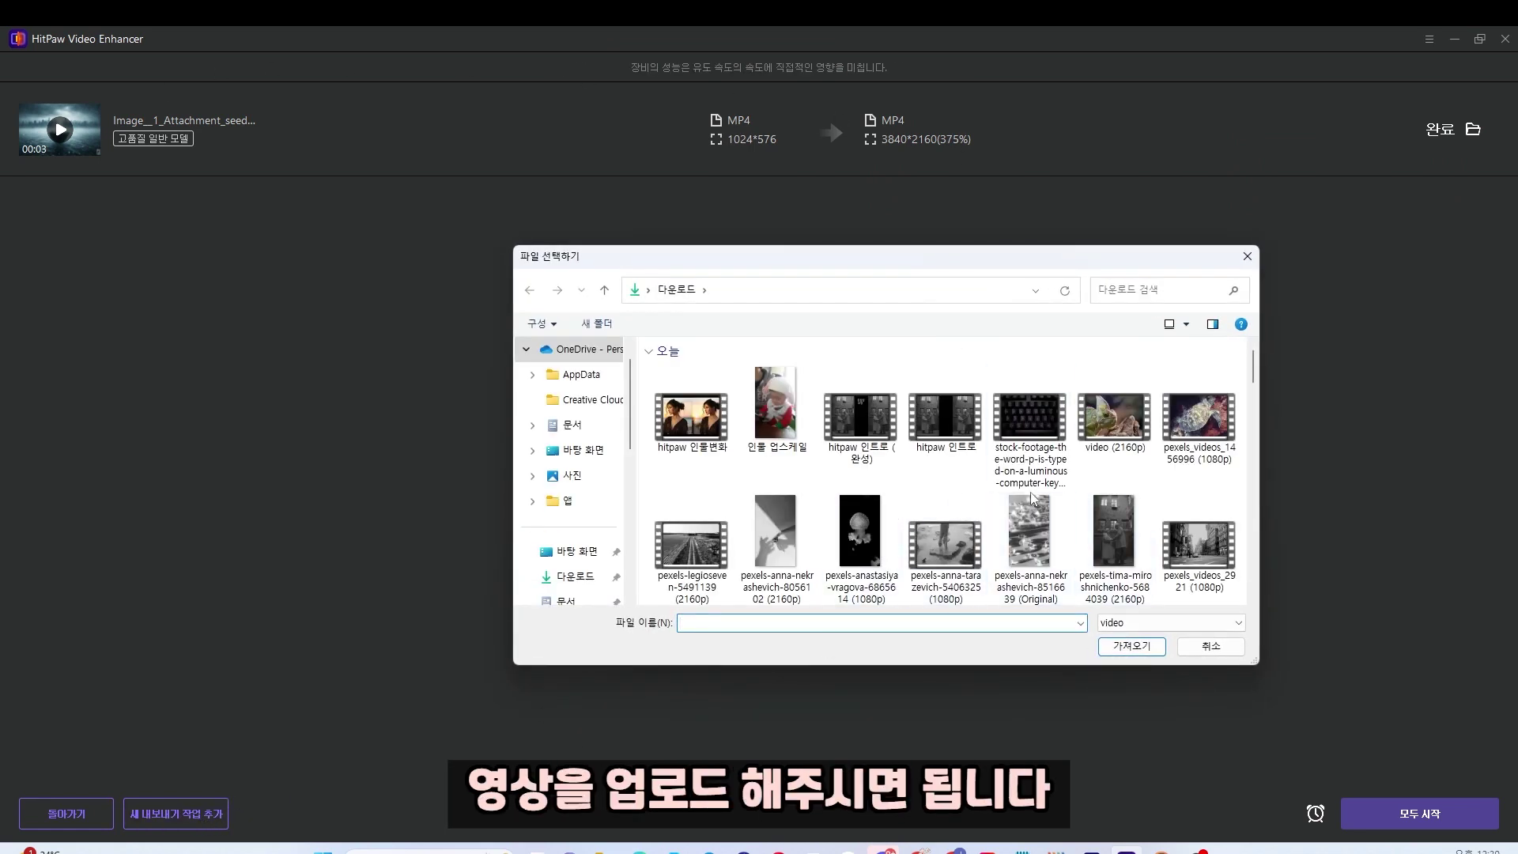
pyautogui.click(1247, 256)
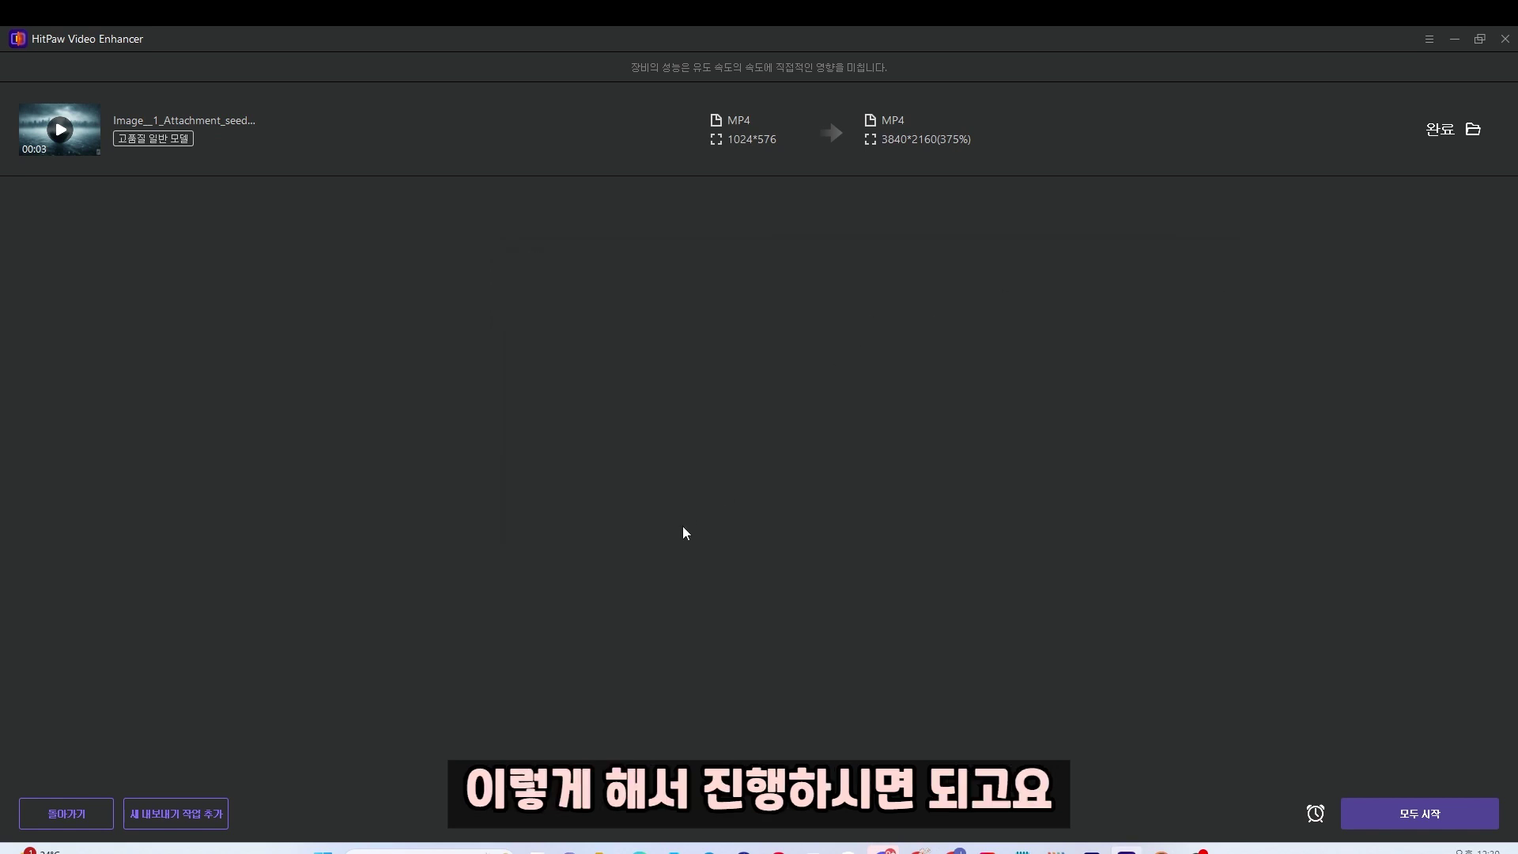
# Step: Leave the export list and confirm returning to the main interface
pyautogui.click(87, 816)
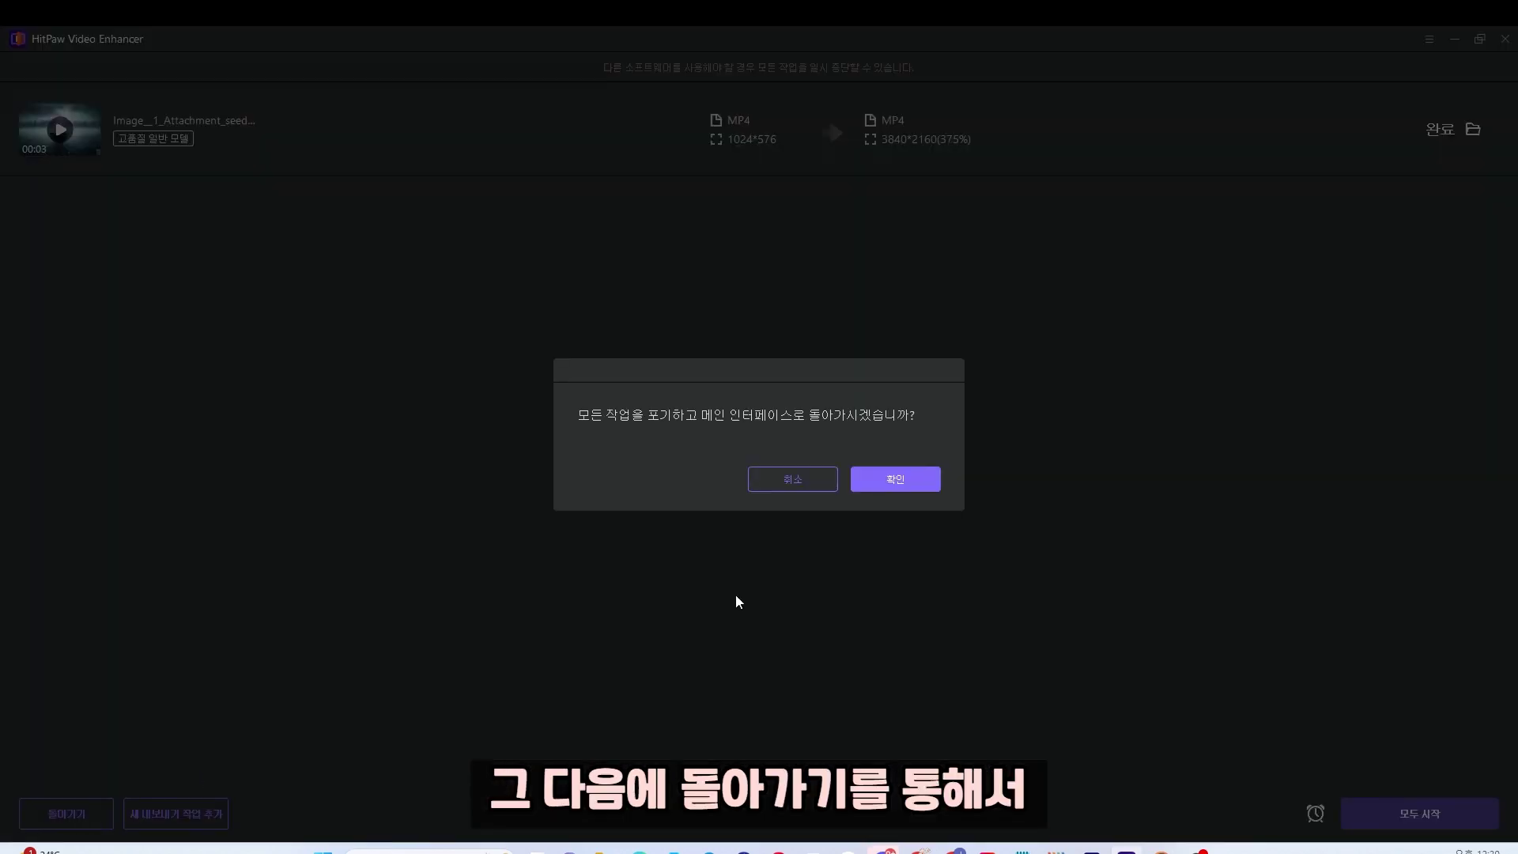
pyautogui.click(884, 482)
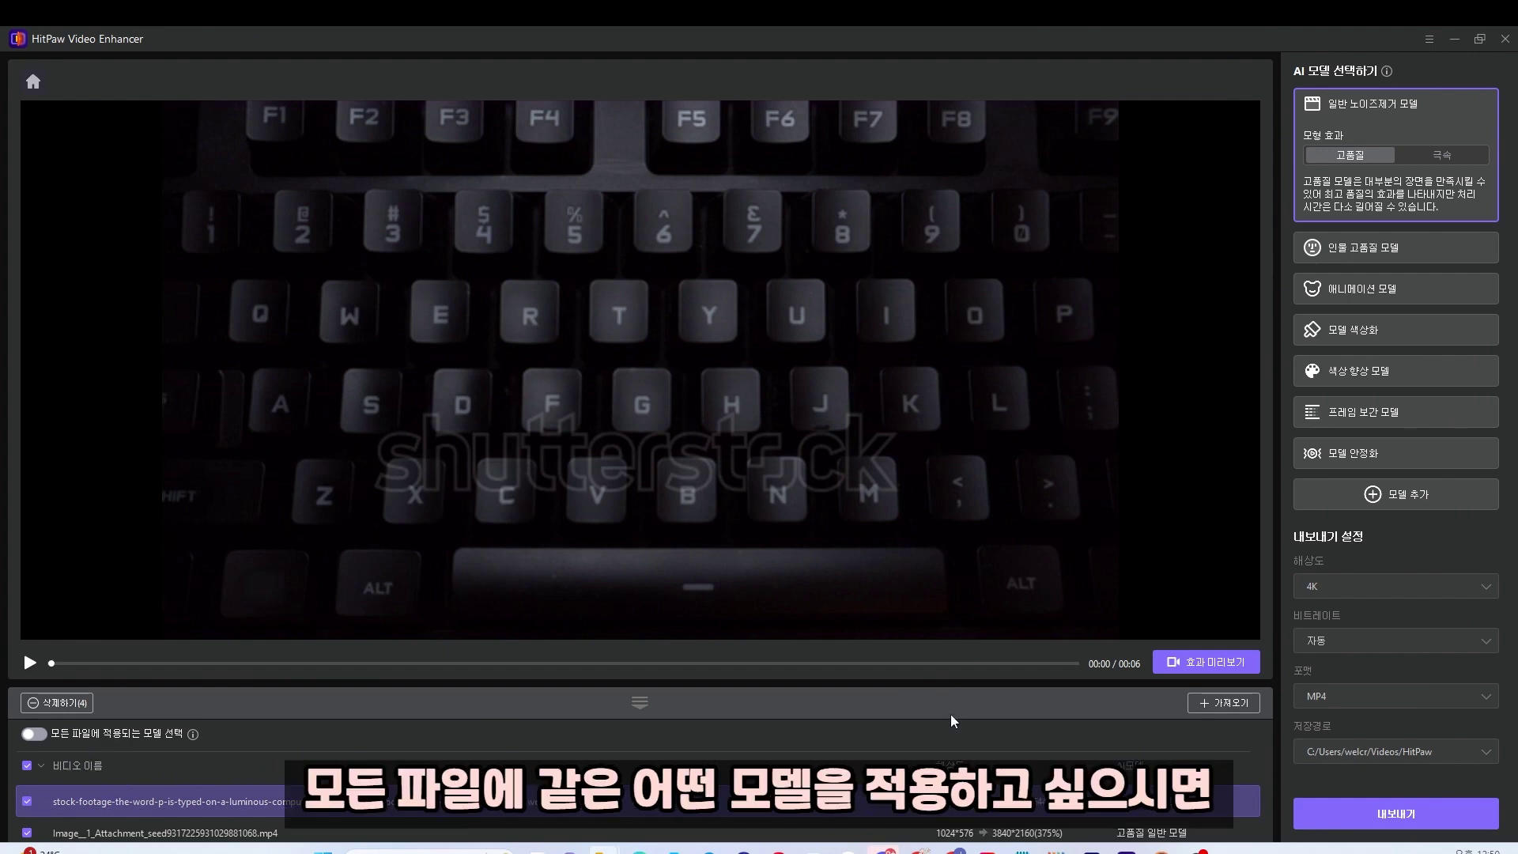
# Step: Try the option that applies the selected model to all files, then switch it off again
pyautogui.click(40, 737)
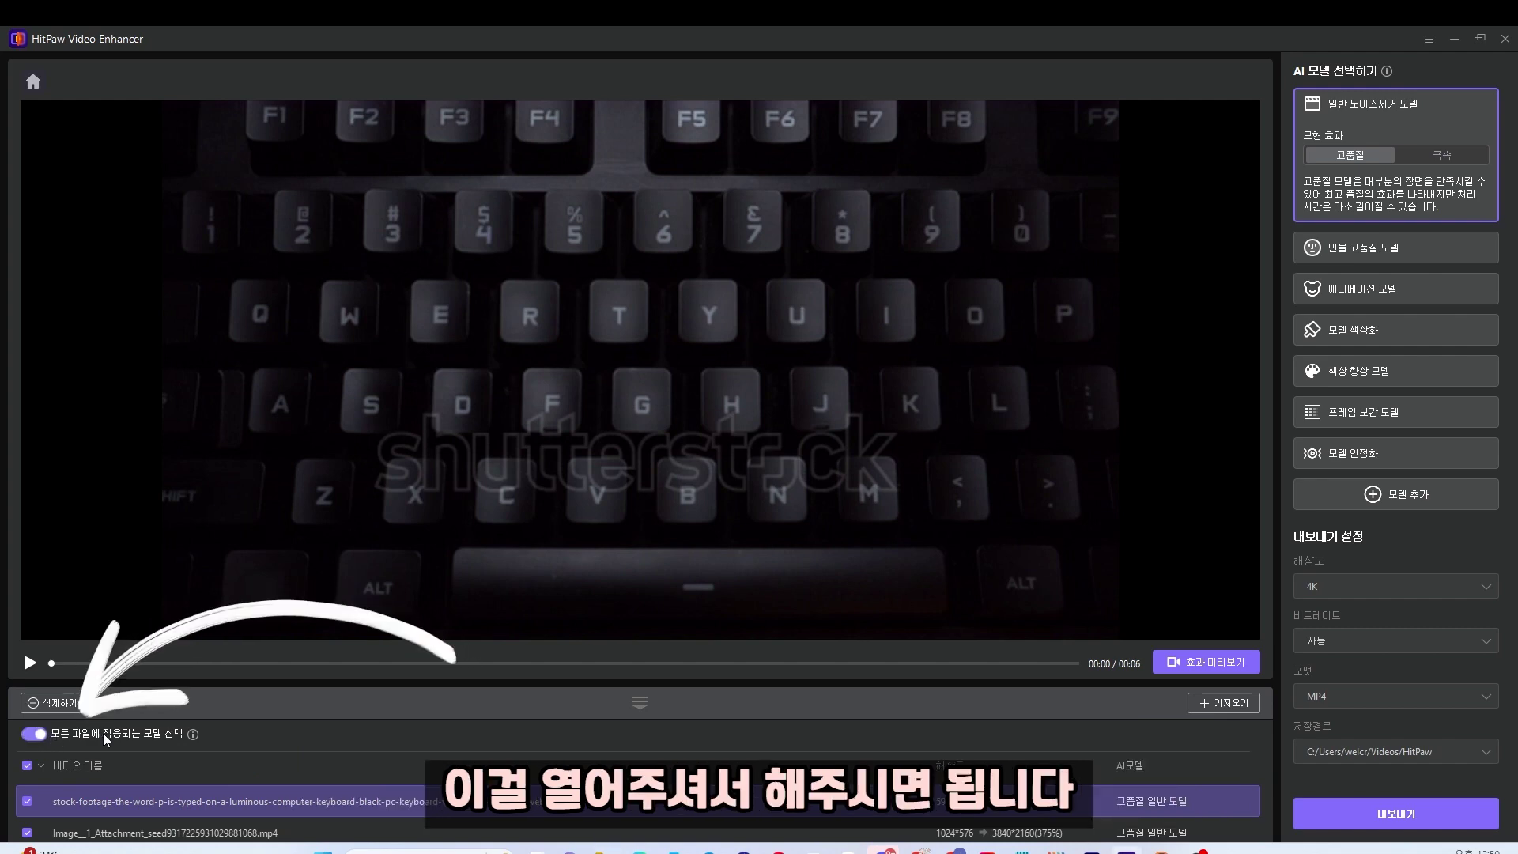
pyautogui.click(40, 735)
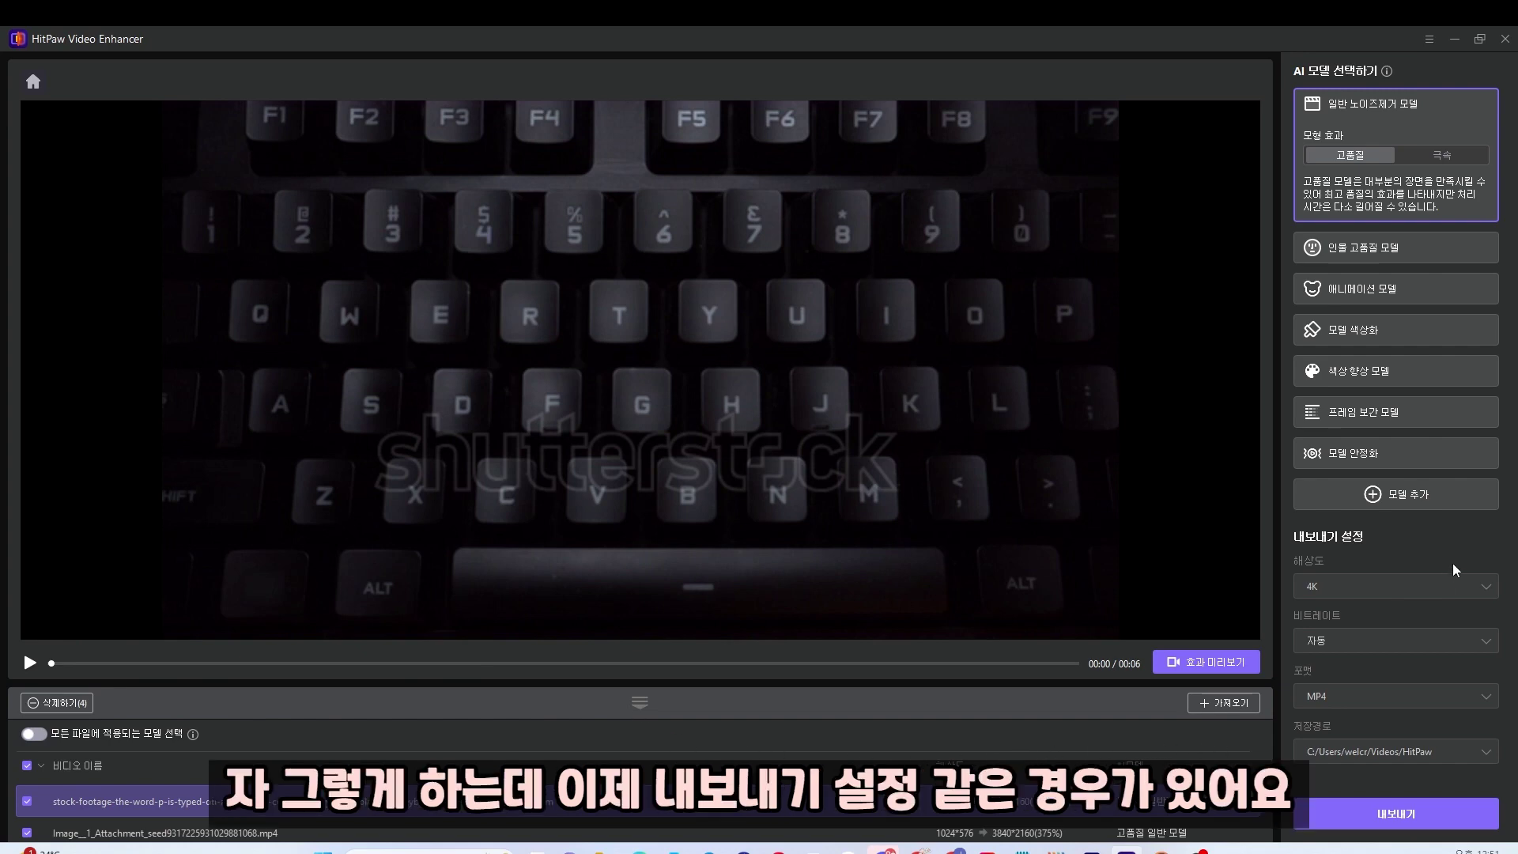
# Step: Review the export resolution, bitrate and format options, keeping 4K, automatic bitrate and MP4
pyautogui.click(1436, 590)
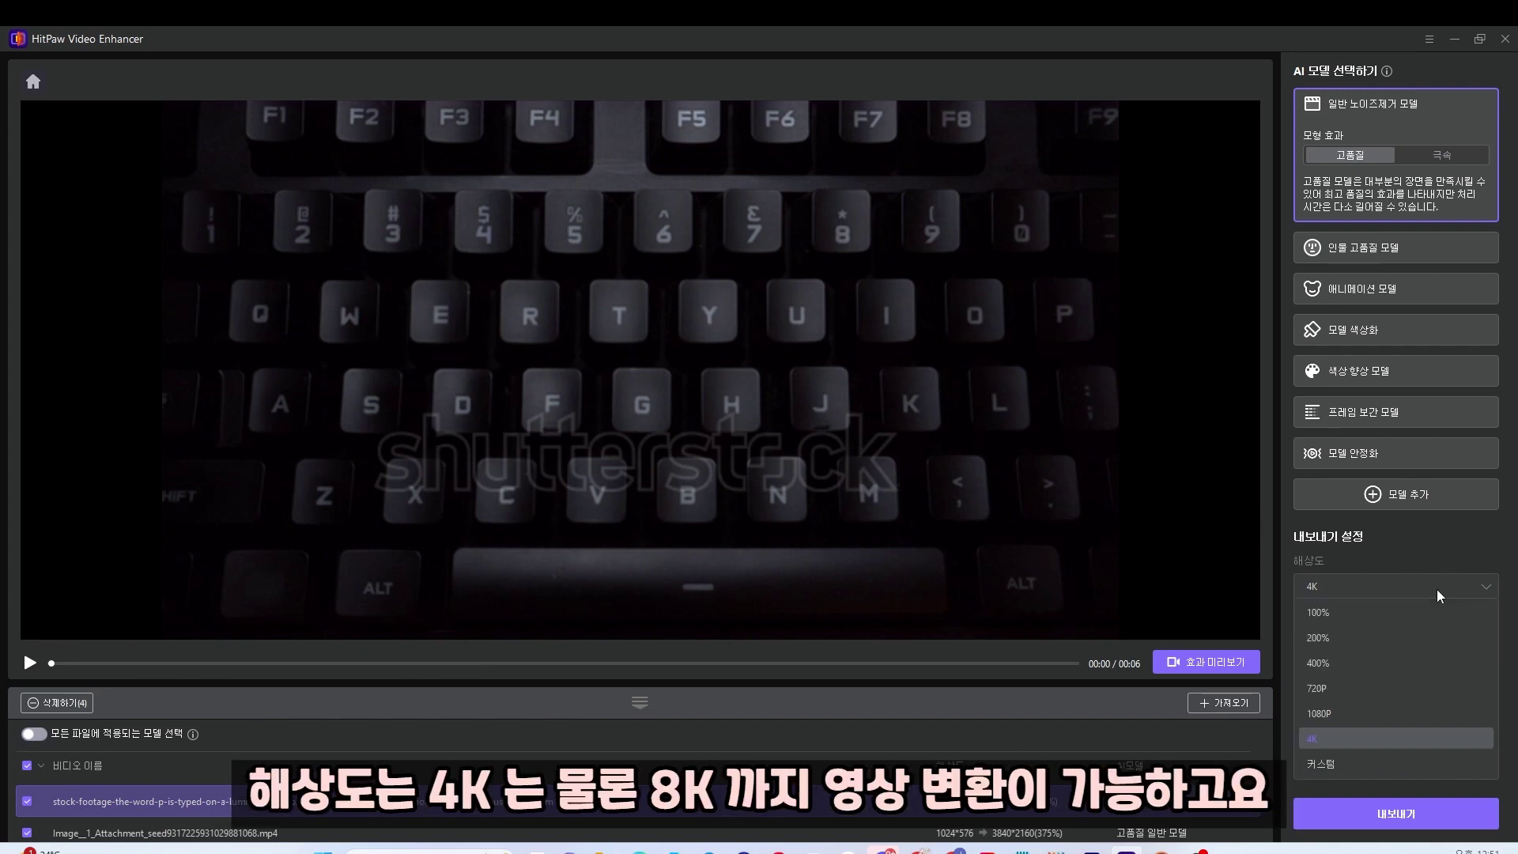
pyautogui.click(1435, 585)
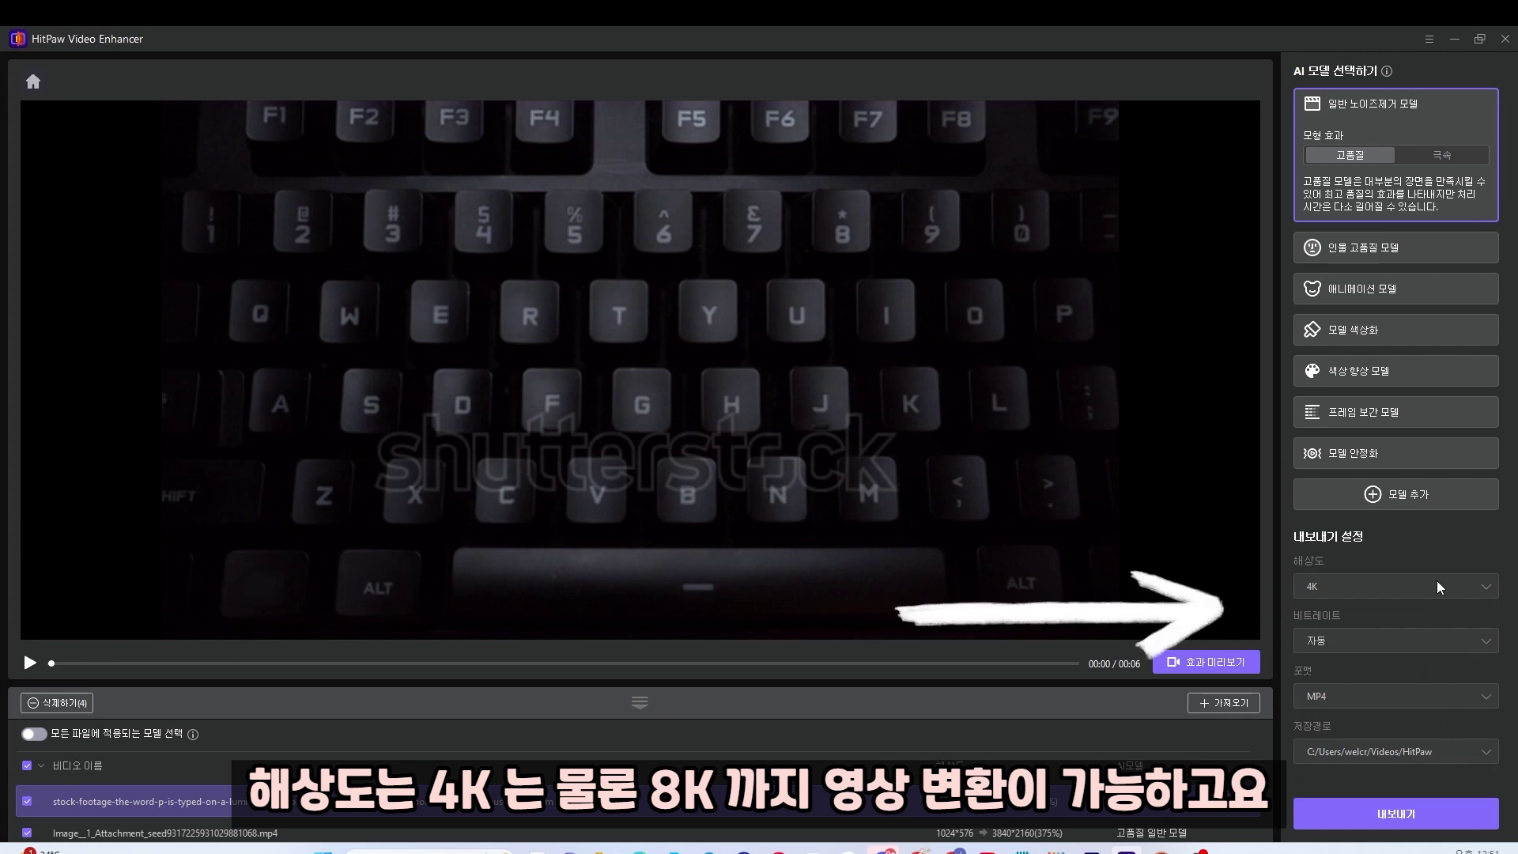
pyautogui.click(1407, 638)
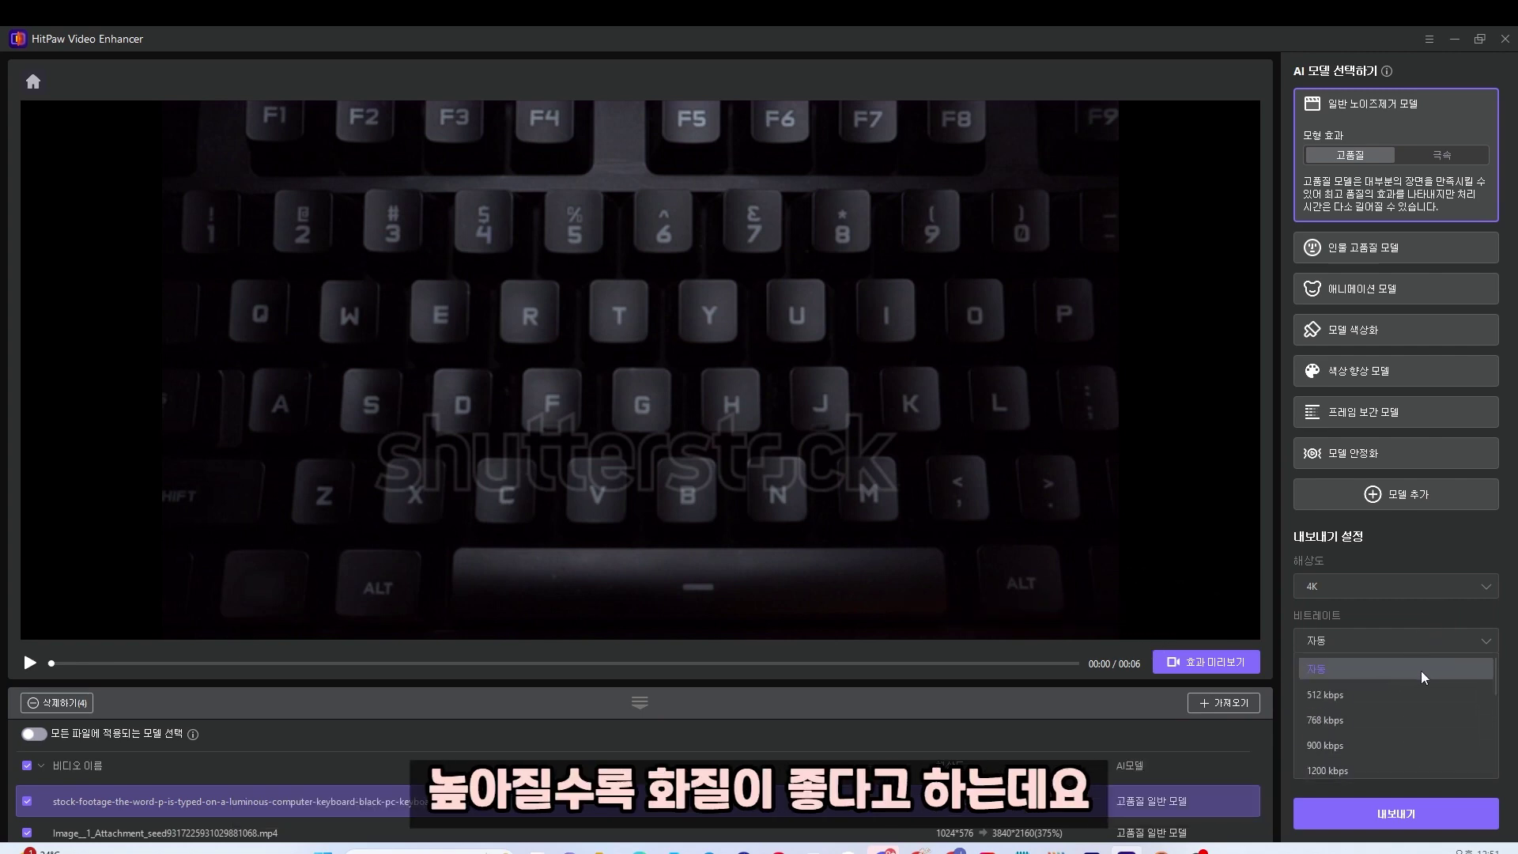
pyautogui.click(1422, 668)
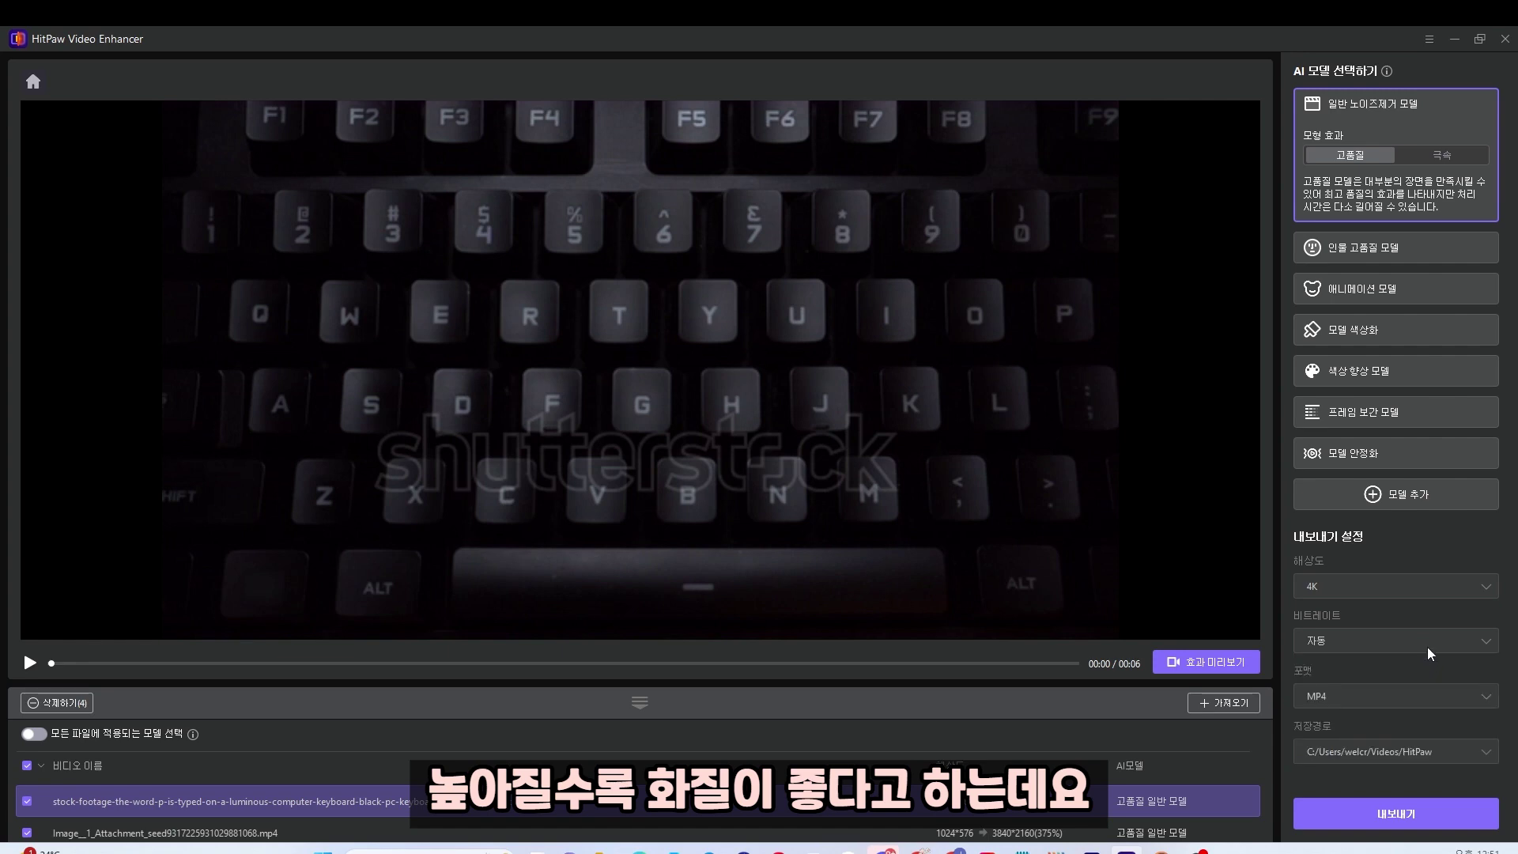
pyautogui.click(1451, 691)
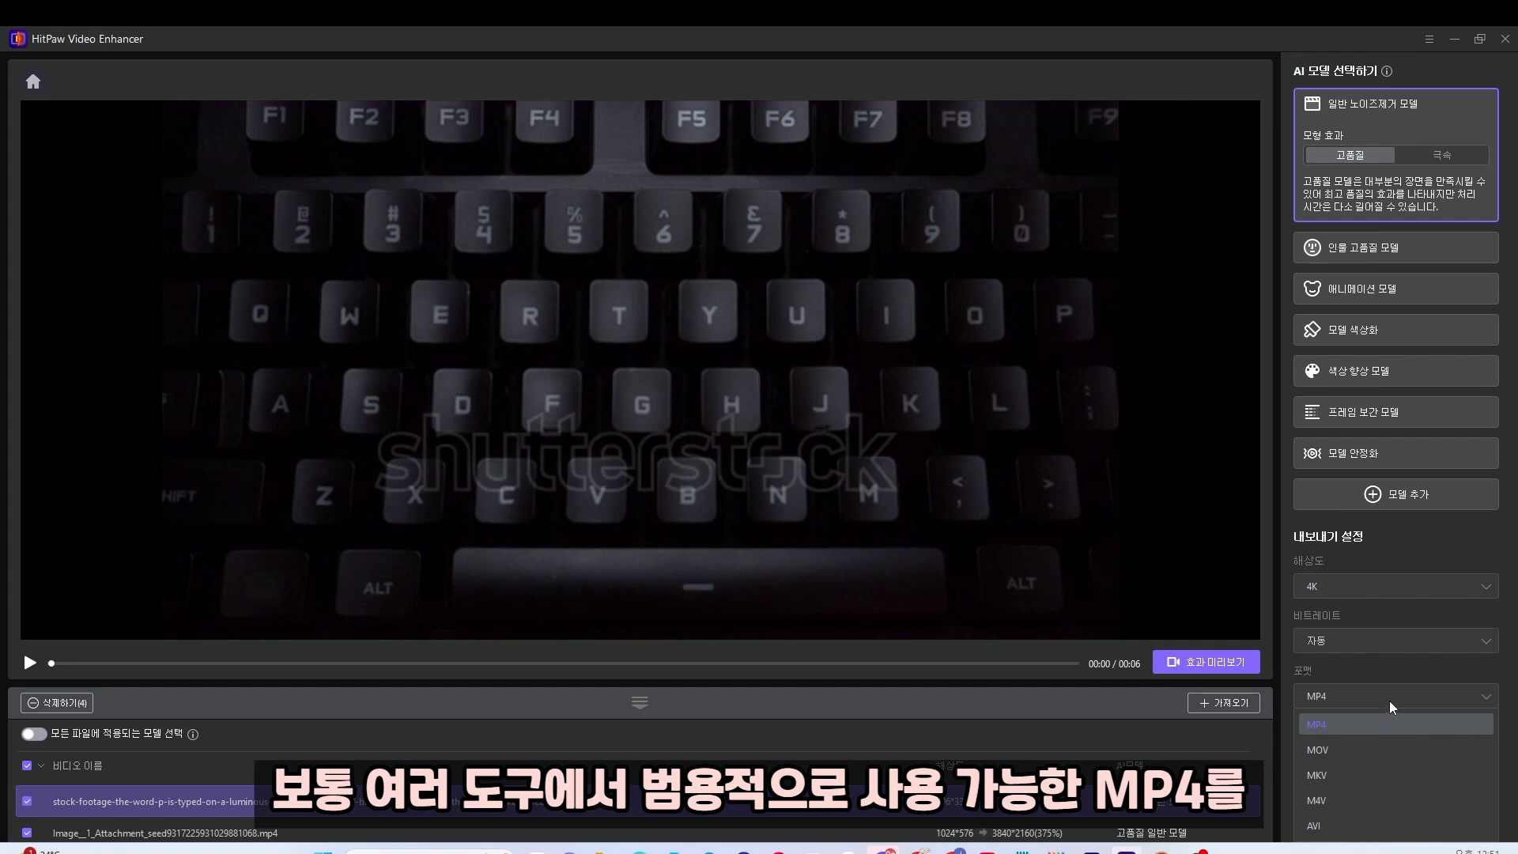
pyautogui.click(1377, 720)
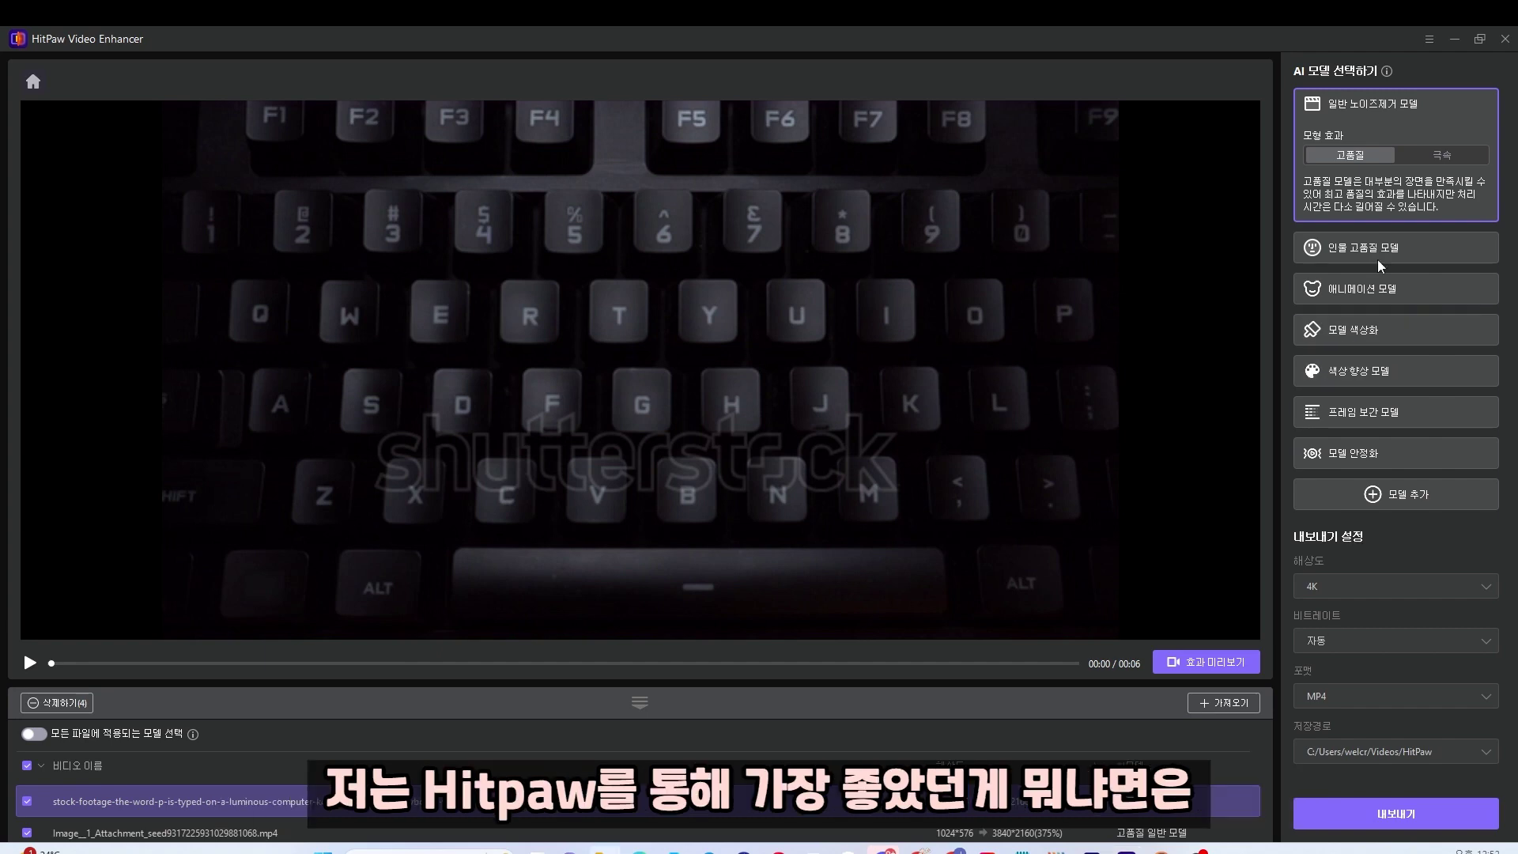
# Step: Preview the enhancement effect on the keyboard video, and open the video repair section from the home screen
pyautogui.click(1208, 662)
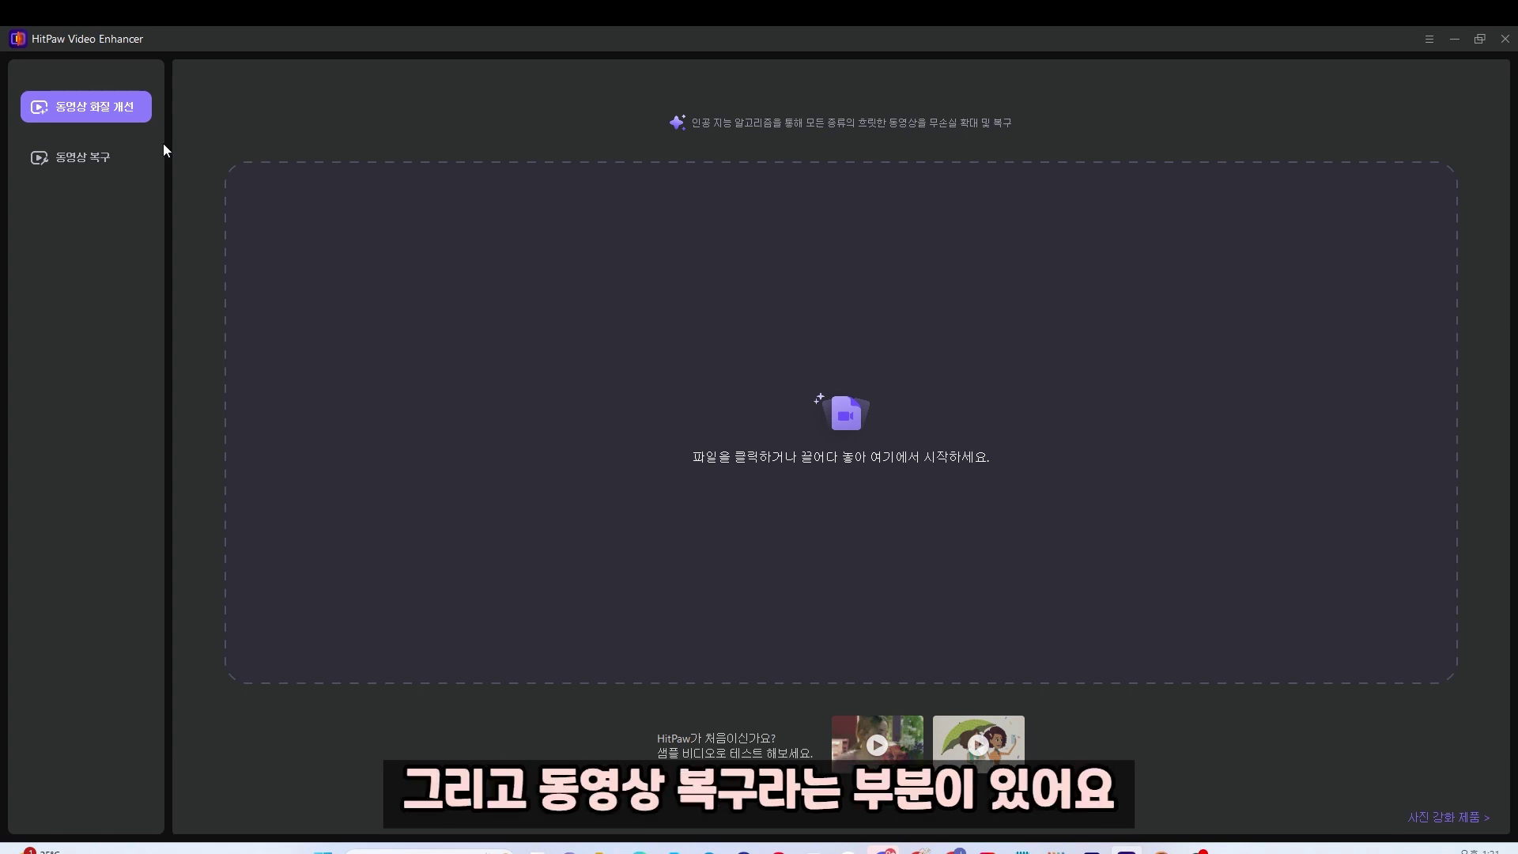
pyautogui.click(106, 157)
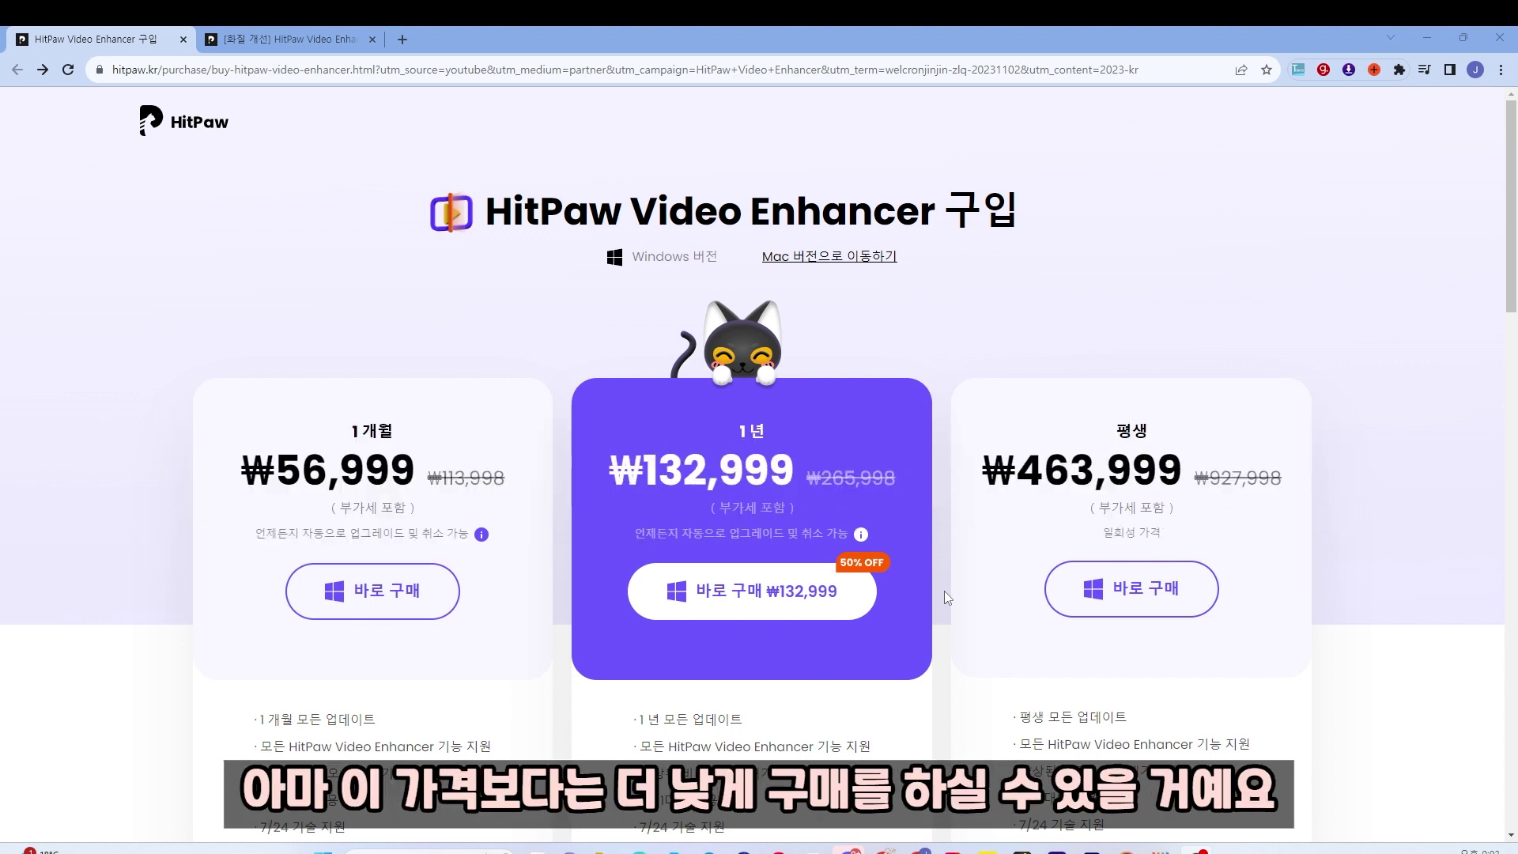
# Step: On the browser's HitPaw Video Enhancer purchase page, open the one-year plan's checkout to view the order total and return to the plans
pyautogui.moveTo(861, 533)
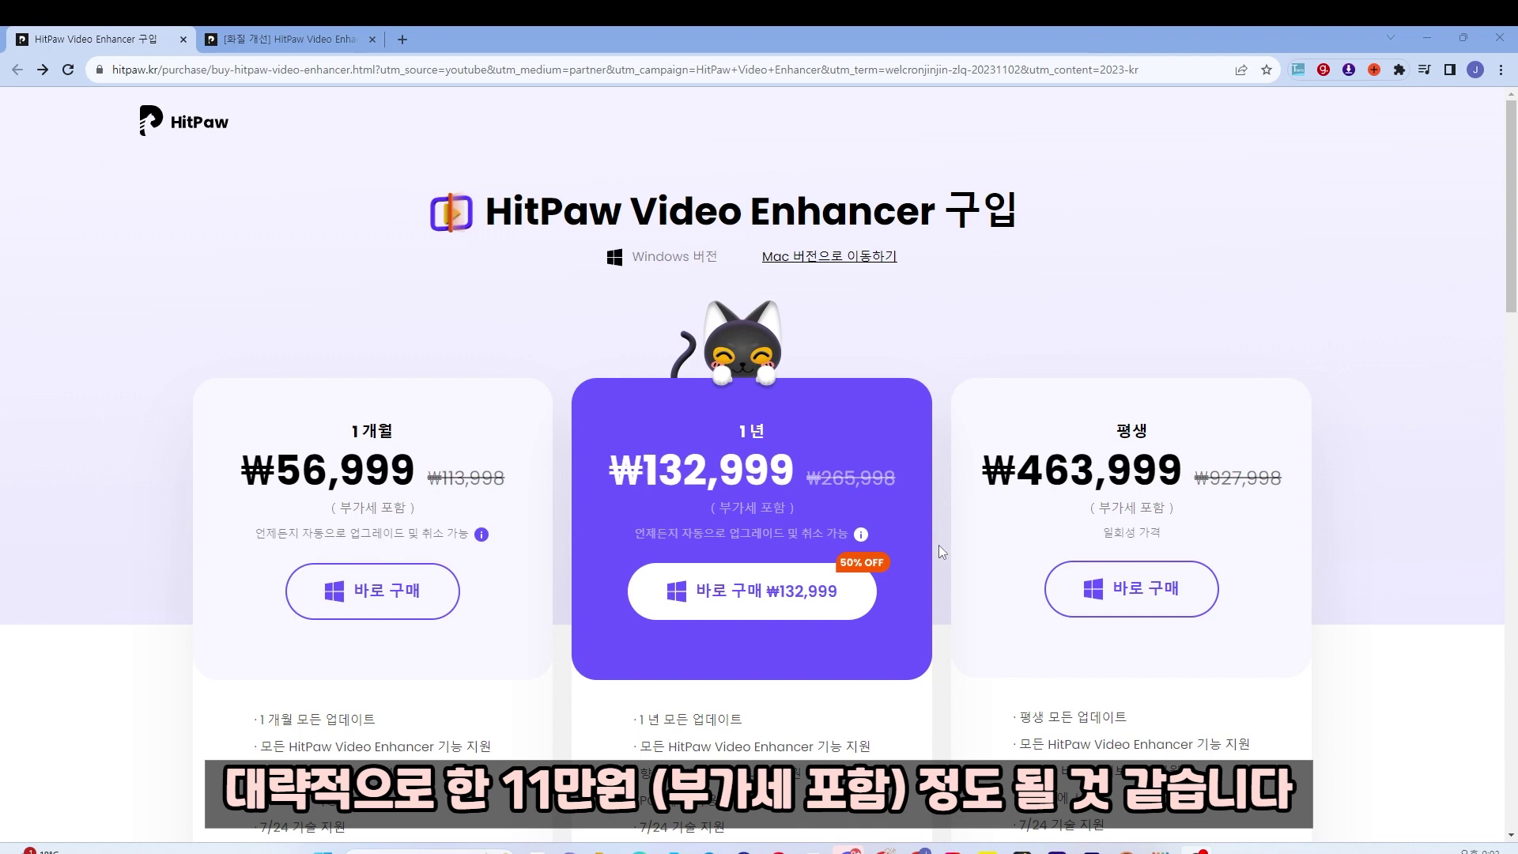
pyautogui.click(761, 597)
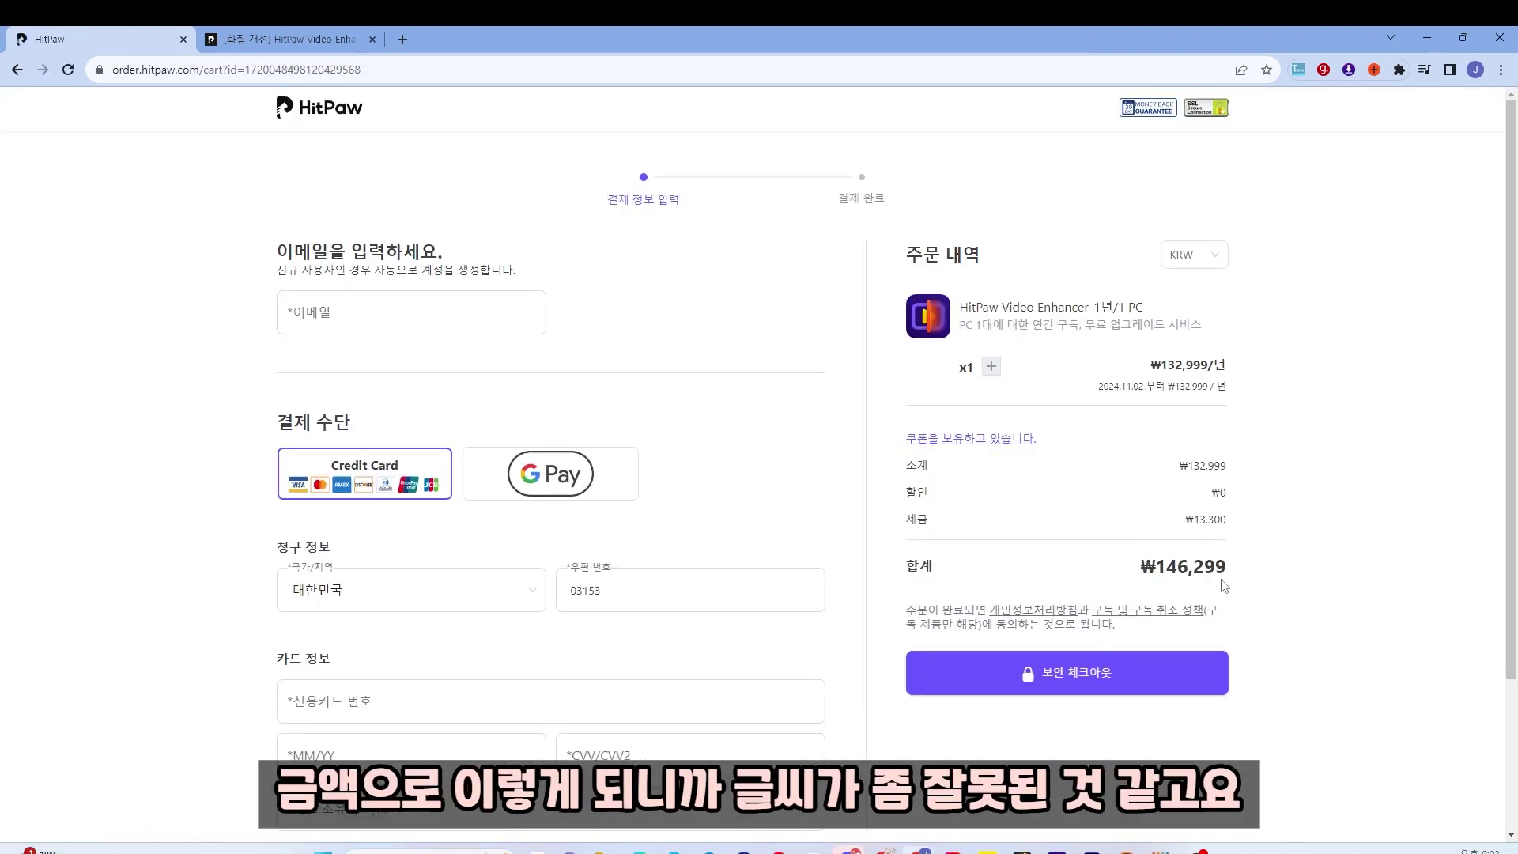
pyautogui.click(19, 72)
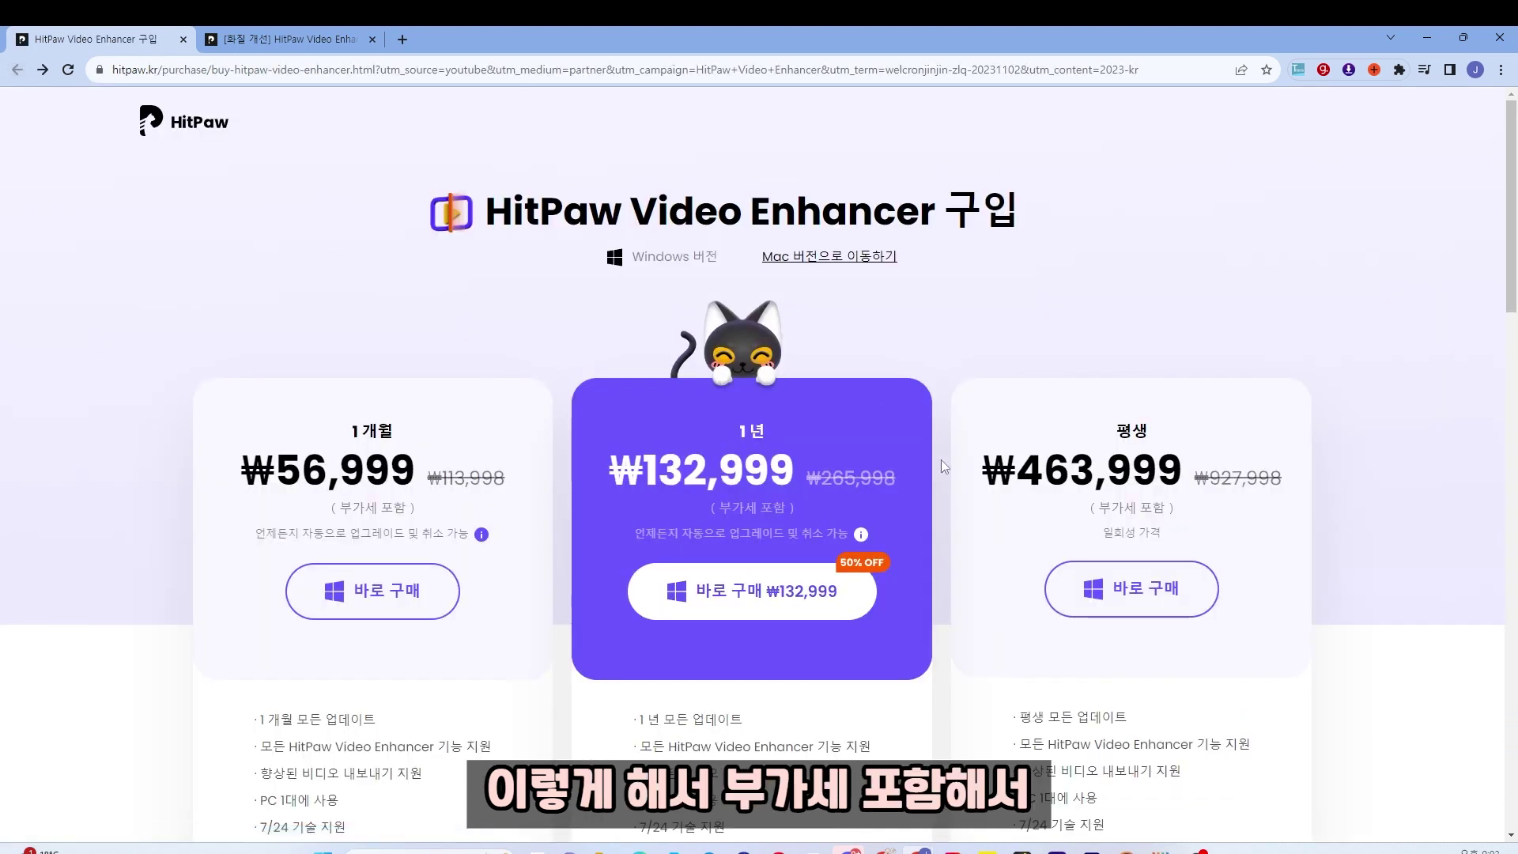